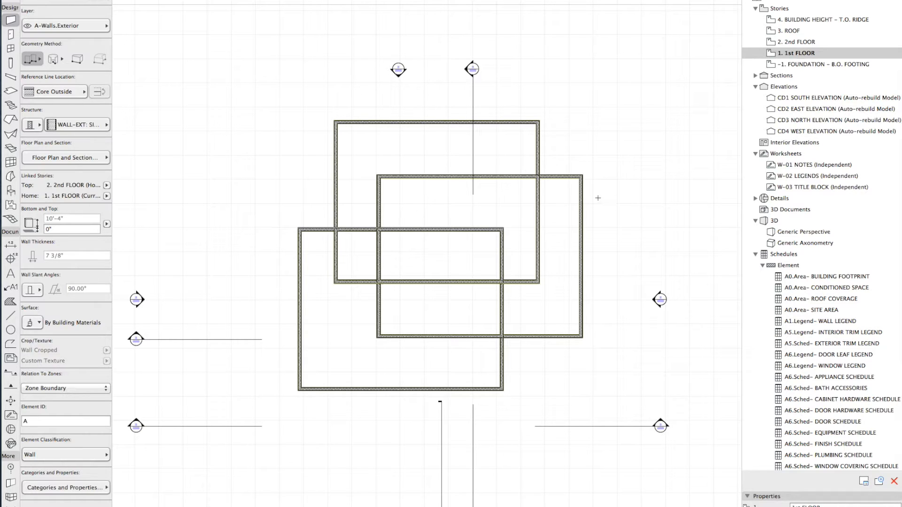
Check the renovation status in the wall settings of one wall from each of the three overlapping rectangles
click(10, 1)
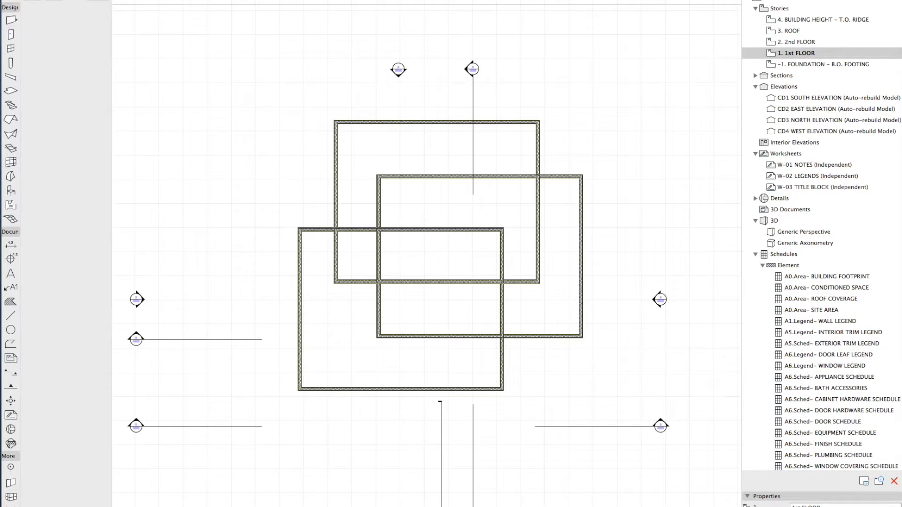
click(557, 176)
key(super+t)
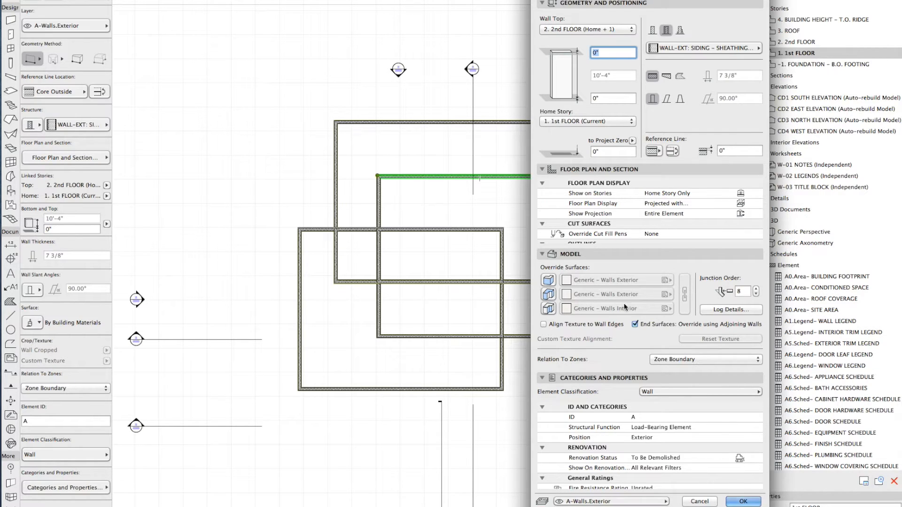
key(Escape)
click(538, 140)
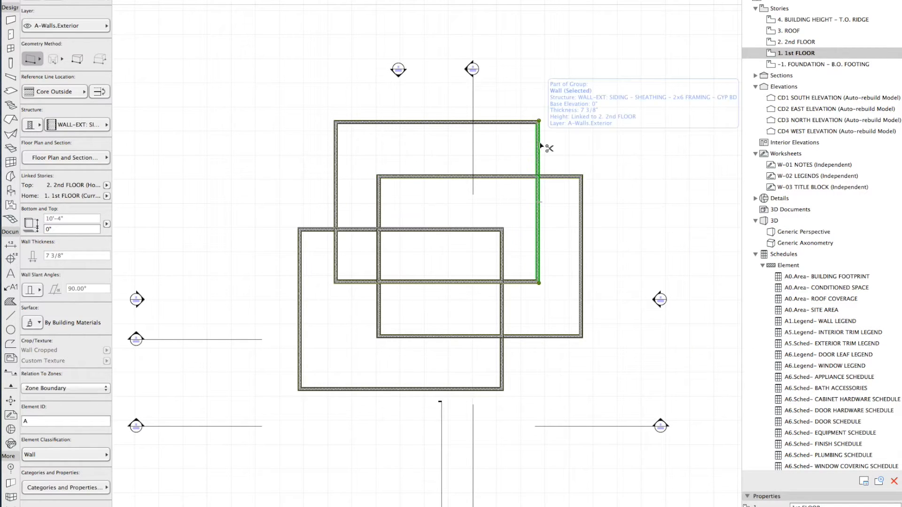
double_click(542, 141)
key(Escape)
click(501, 309)
double_click(502, 388)
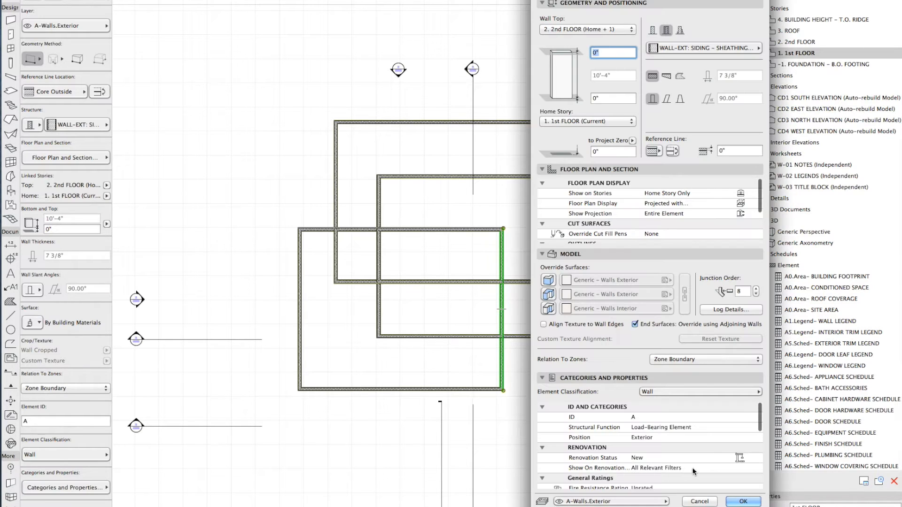
key(Escape)
Pick up the parameters of the right rectangle's east wall and inspect the Renovation section of the default wall settings
alt+click(581, 299)
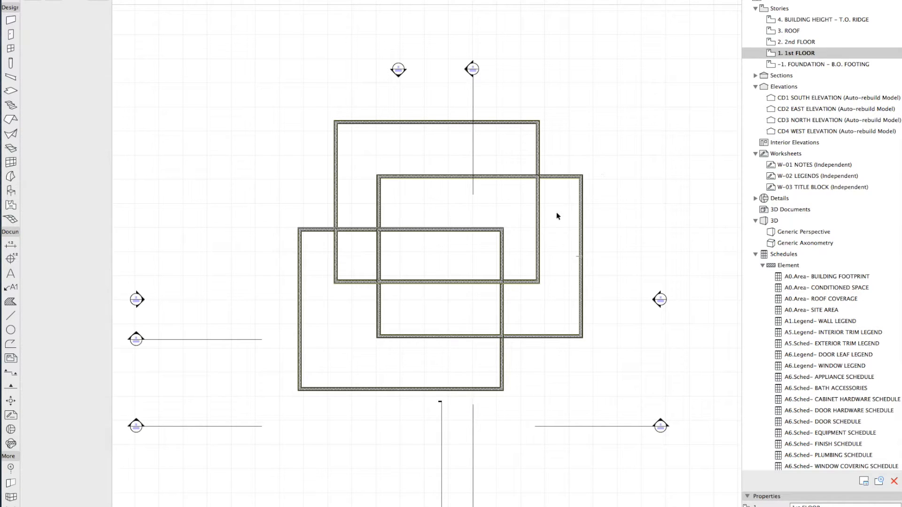
double_click(581, 207)
key(Escape)
key(Escape)
alt+click(582, 251)
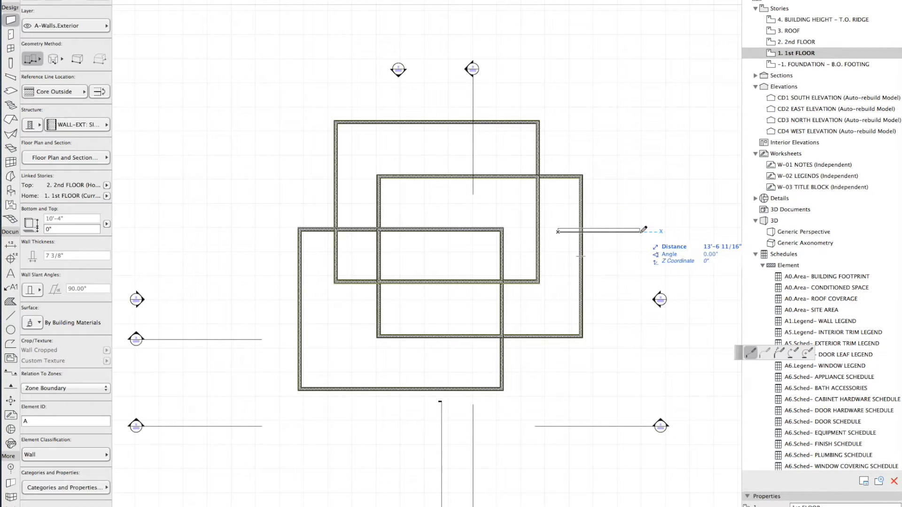
key(super+t)
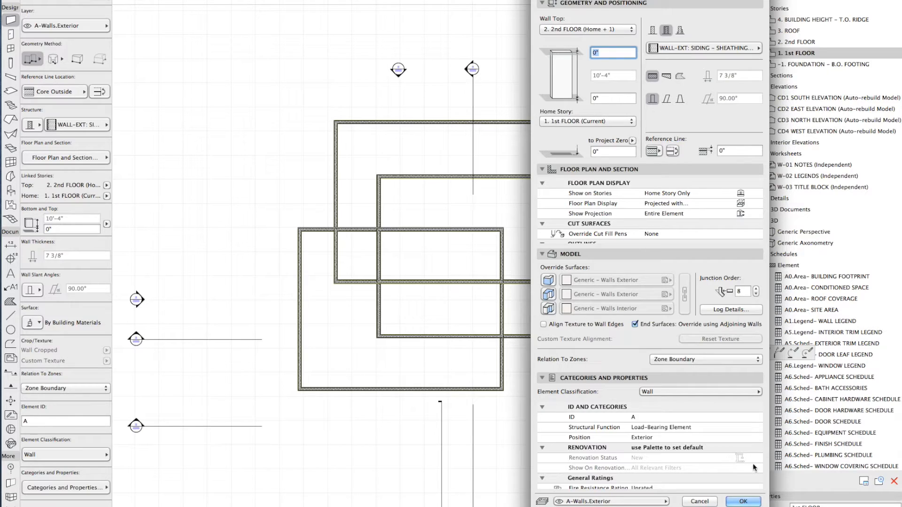
click(743, 501)
Draw and select a horizontal test wall about 14 ft long across the right rectangle's east wall
click(557, 231)
double_click(649, 231)
shift+click(648, 234)
Set the test wall's renovation status to Existing and then delete the wall
key(super+t)
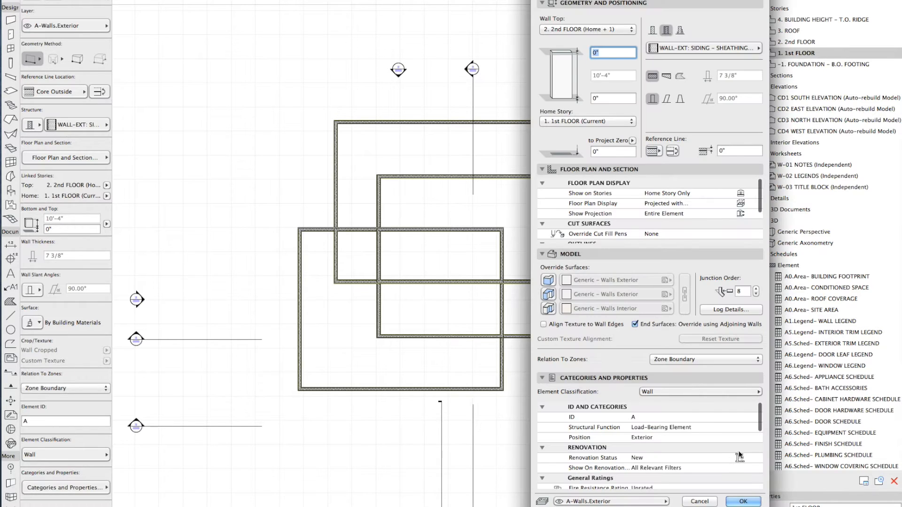
click(741, 458)
click(770, 455)
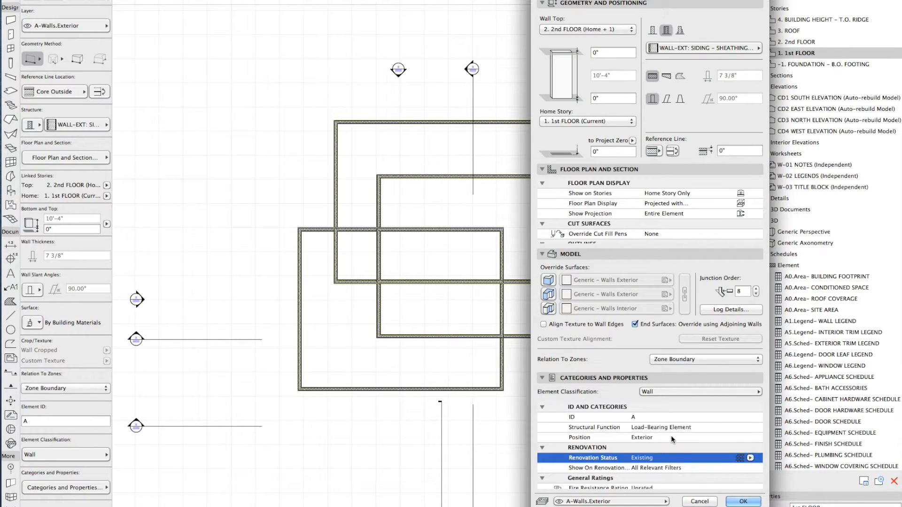
key(Return)
key(Delete)
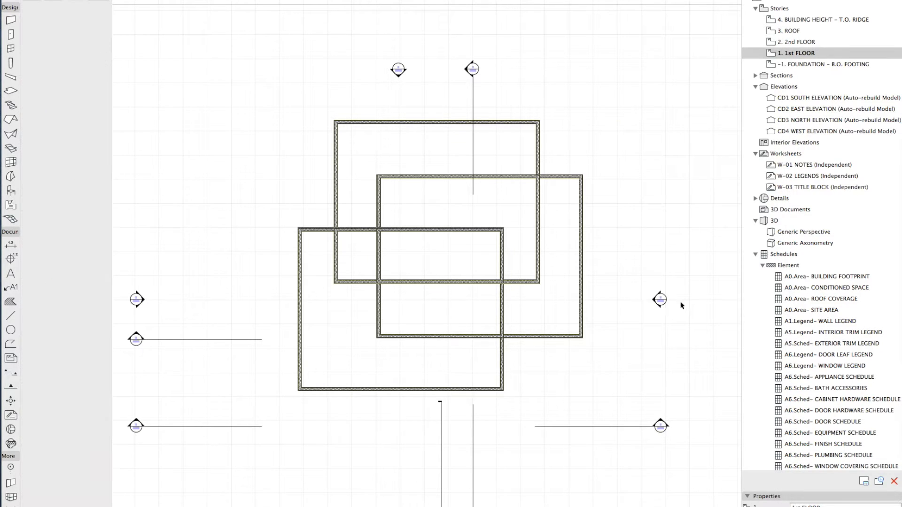
Examine the default element status options in the Renovation palette and move the palette back out of the drawing
drag(822, 506, 568, 451)
click(577, 473)
click(562, 474)
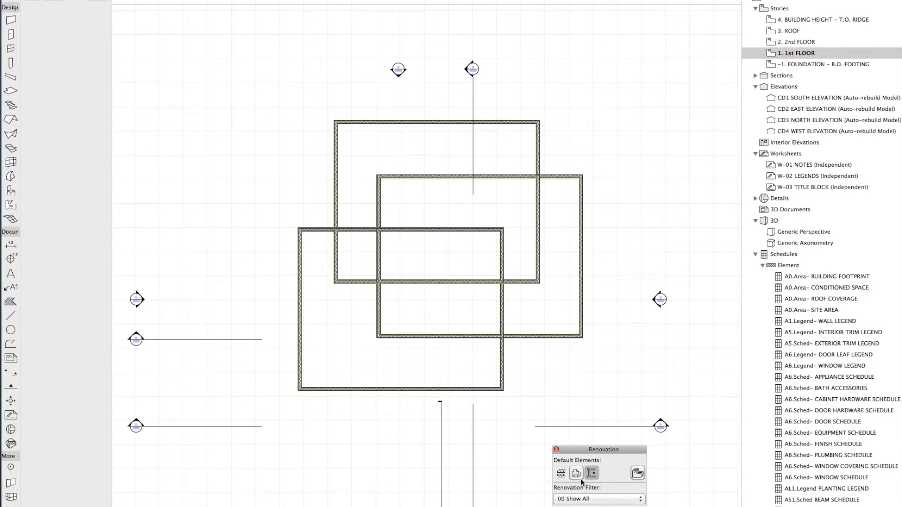
drag(585, 452, 775, 506)
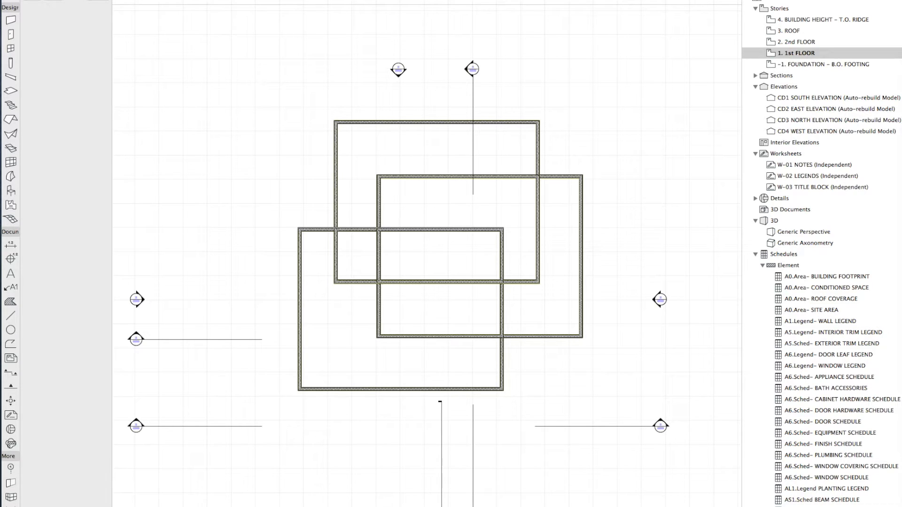
Select all walls of the three overlapping rectangles without the section markers, then clear the selection
drag(587, 376, 276, 78)
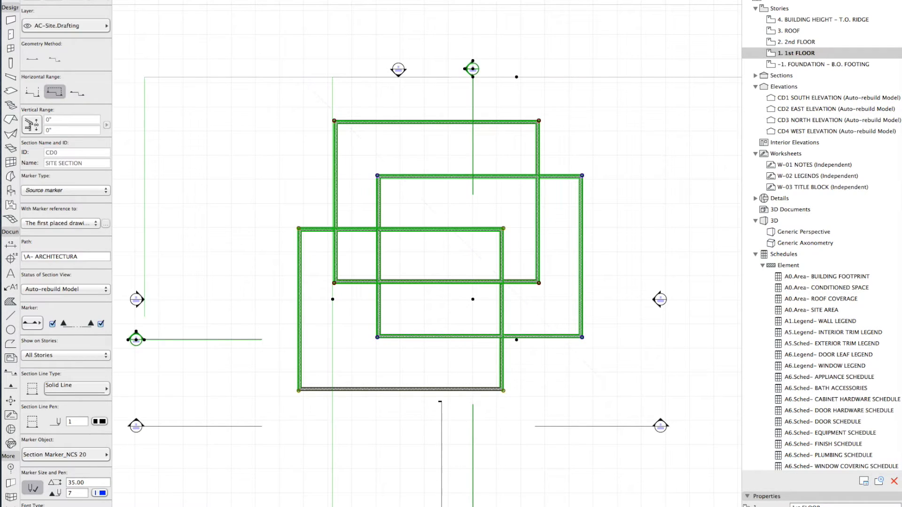
key(Escape)
drag(608, 398, 275, 109)
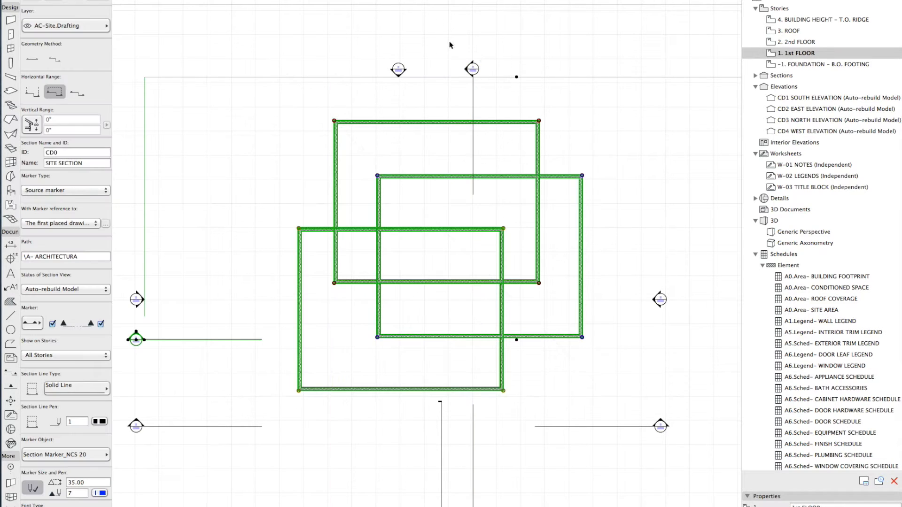
shift+click(514, 75)
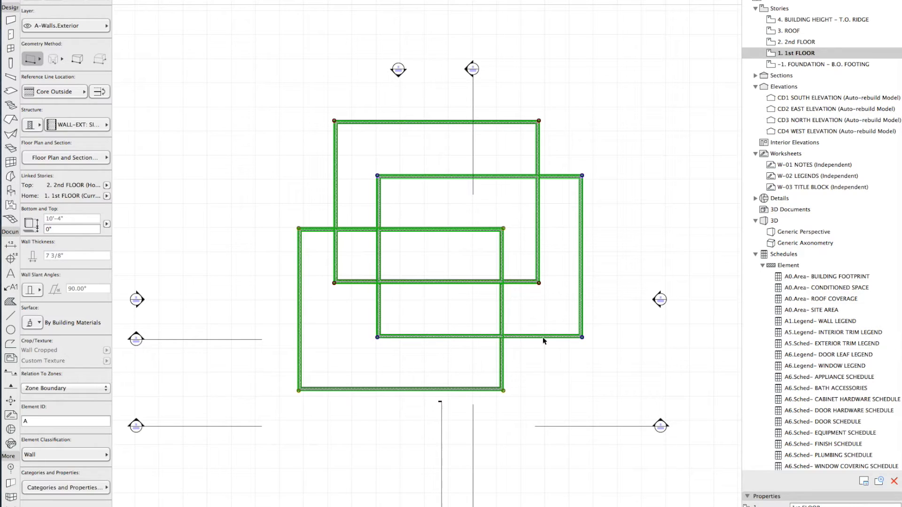
click(512, 251)
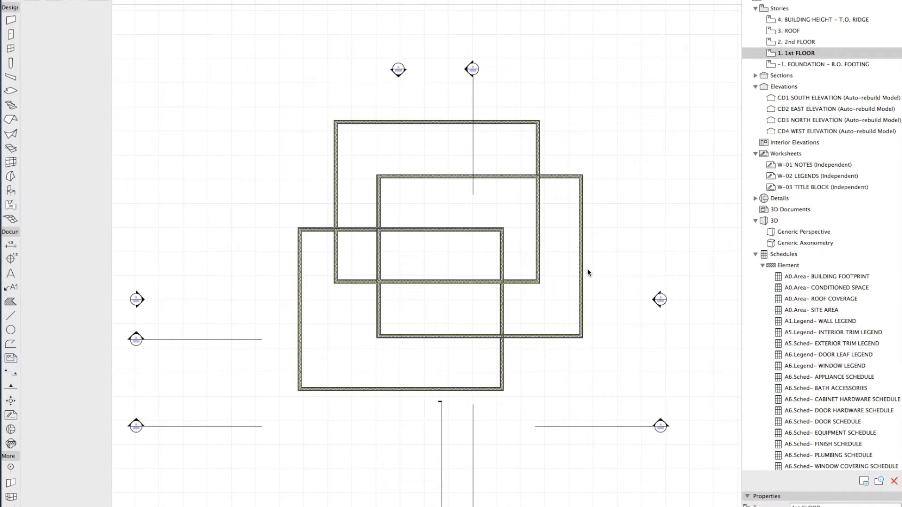
Draw a rectangular test slab over the southeast corner of the right rectangle
key(ctrl+a)
click(491, 319)
key(s)
click(596, 366)
click(535, 298)
key(Escape)
Select the slab together with the right rectangle's east wall and check the renovation status options in their settings
click(591, 352)
shift+click(579, 282)
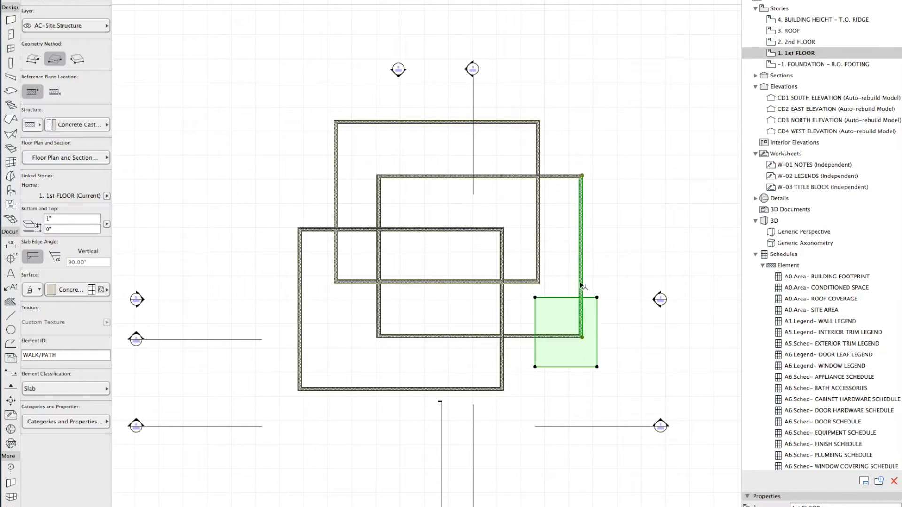
key(super+t)
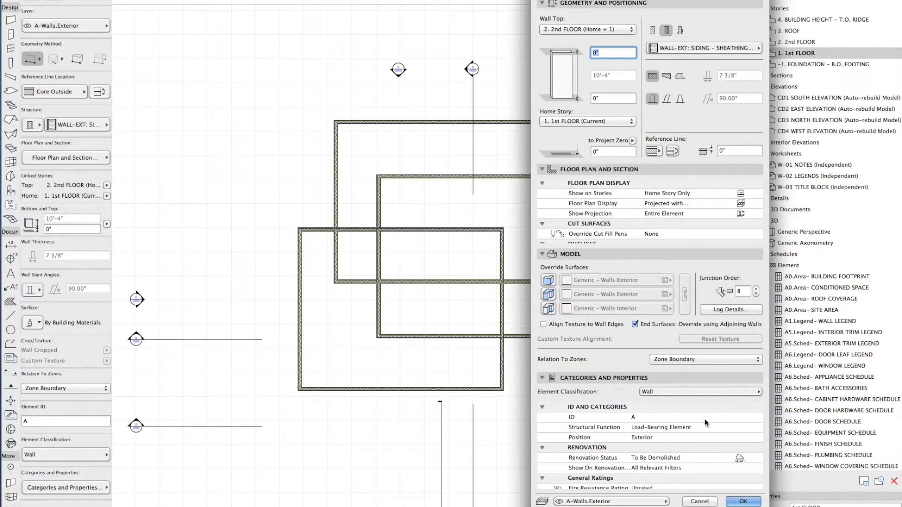
click(750, 457)
key(Escape)
key(Escape)
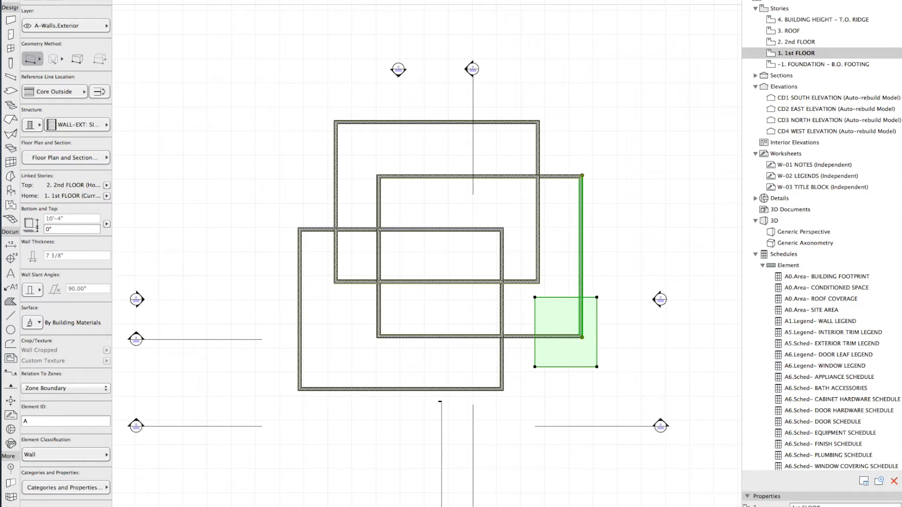
Delete the test slab at the right rectangle's southeast corner
key(Escape)
click(597, 298)
key(Delete)
Check the renovation status in the settings of the lower-left rectangle's east wall
middle_drag(635, 274, 729, 260)
middle_drag(675, 299, 650, 334)
mouse_move(662, 415)
middle_down()
mouse_move(656, 319)
mouse_move(650, 353)
middle_up()
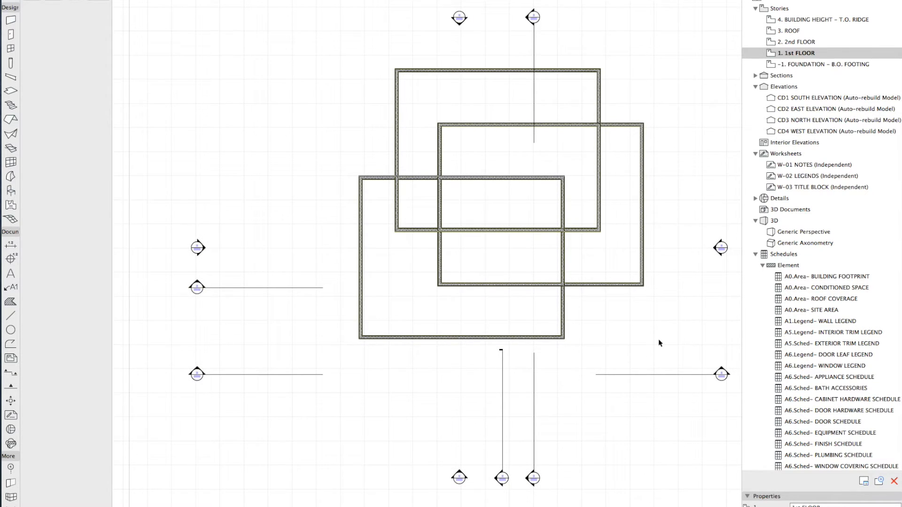
middle_drag(654, 312, 651, 335)
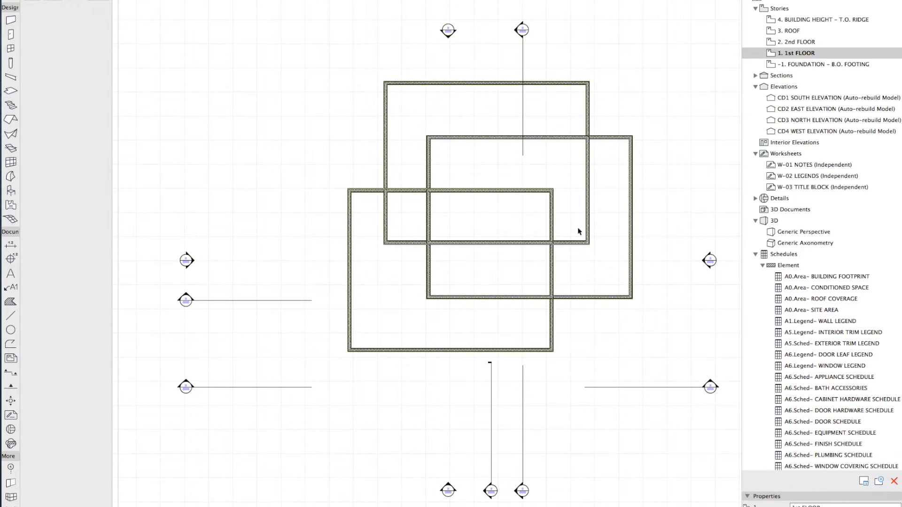
click(553, 210)
key(super+t)
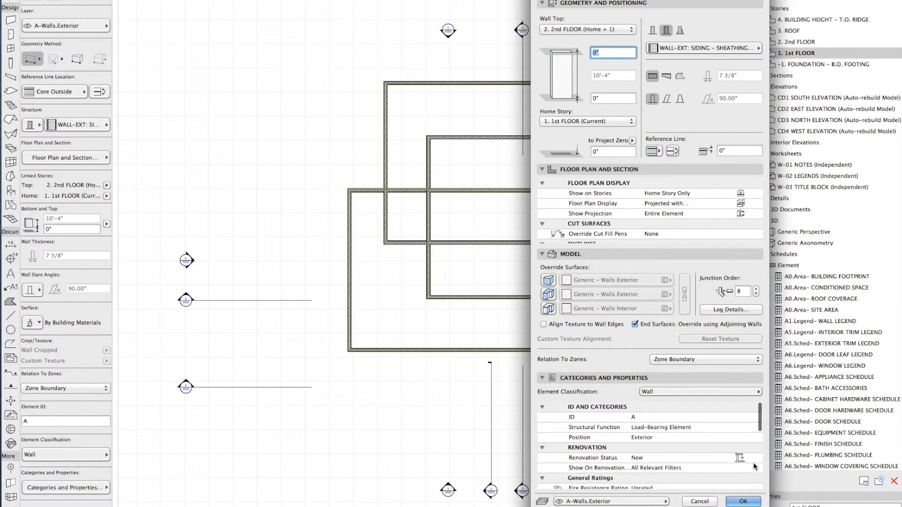
key(Return)
key(Escape)
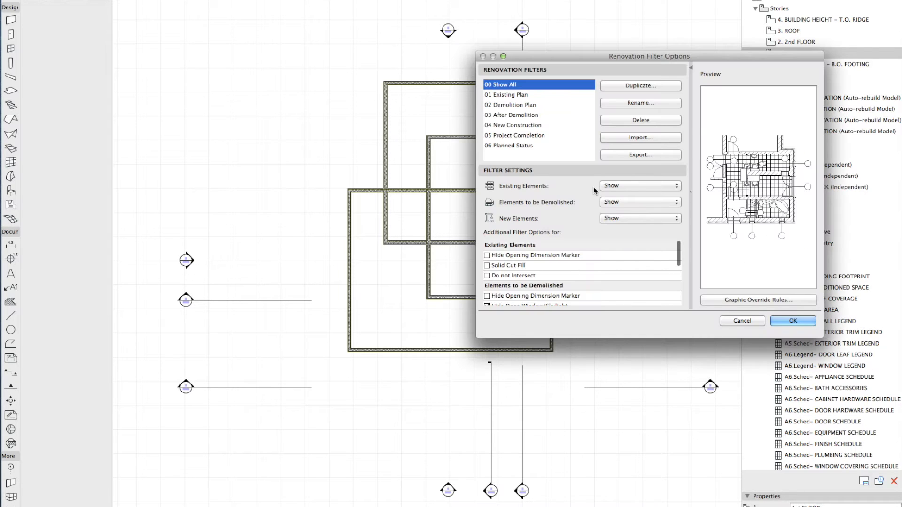
Examine the display choices for existing elements in the 00 Show All renovation filter, leaving them as they are
drag(621, 56, 583, 59)
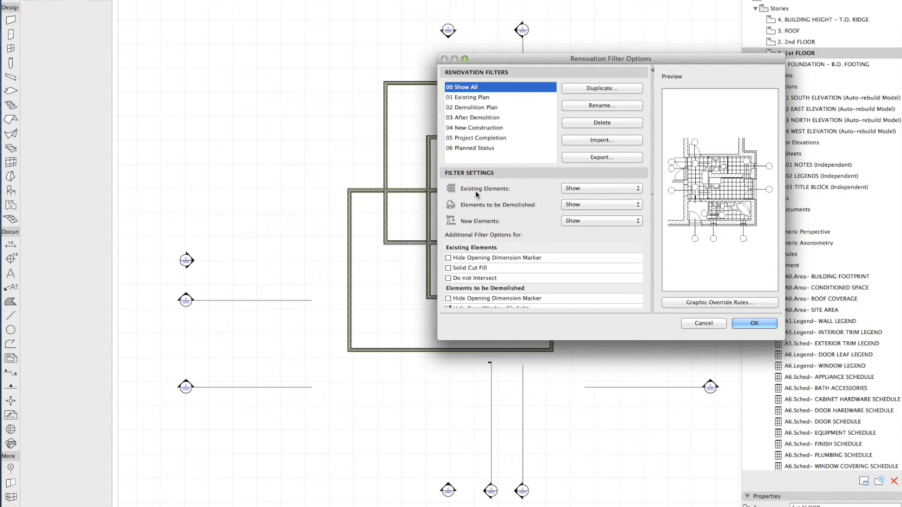
click(575, 188)
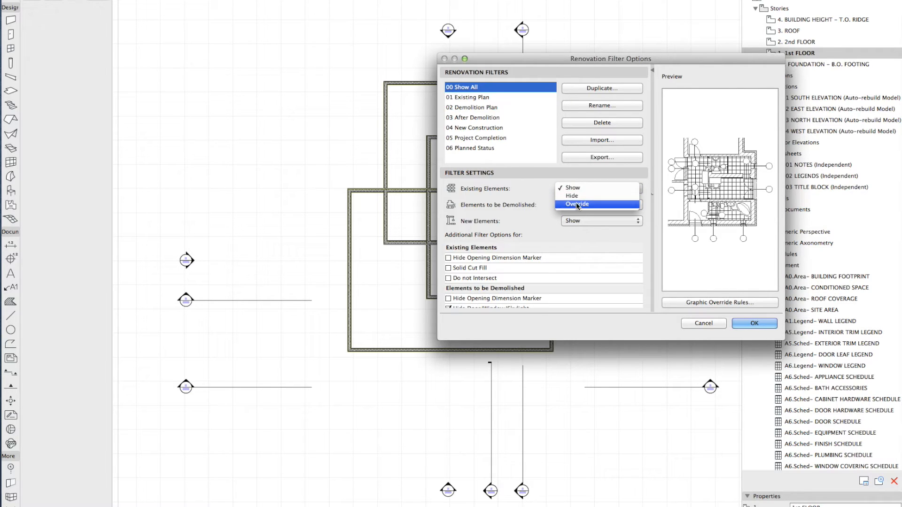
click(530, 198)
drag(499, 60, 699, 76)
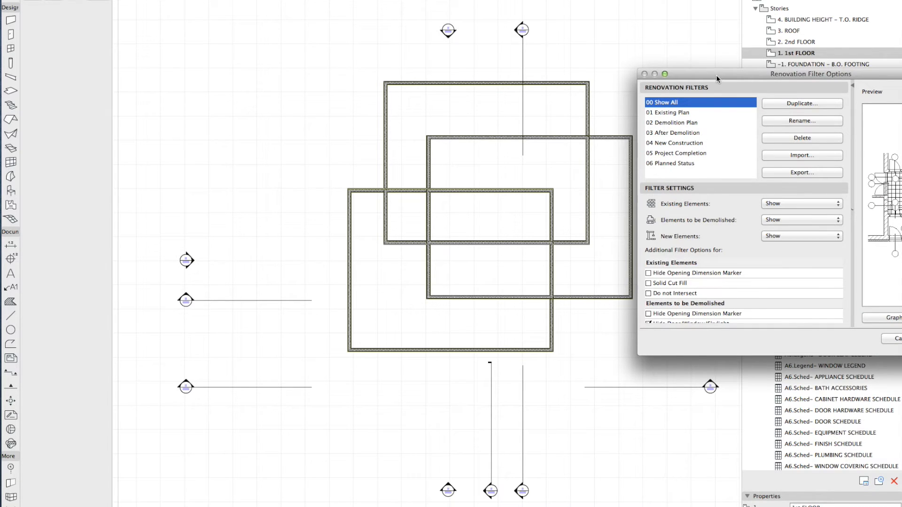
drag(716, 75, 449, 79)
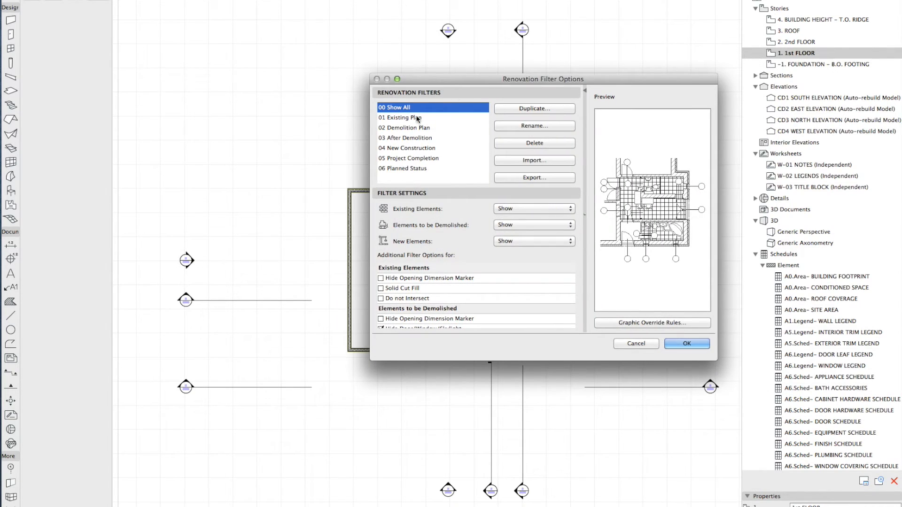
Review the filter settings of each renovation filter from 01 Existing Plan to 06 Planned Status
click(411, 121)
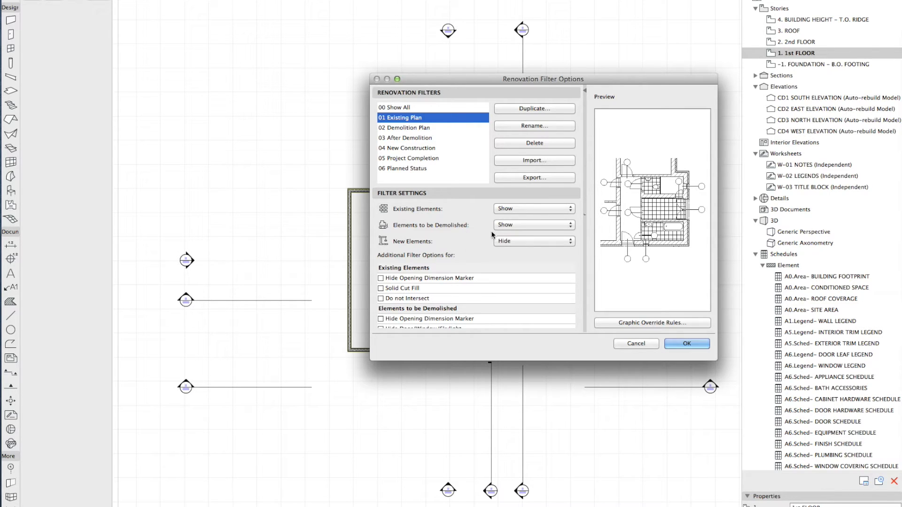
click(409, 127)
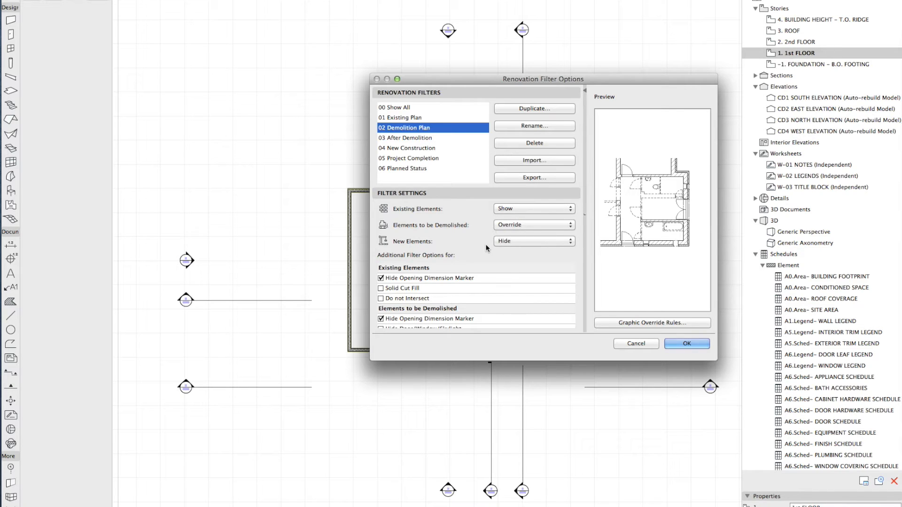
click(409, 137)
click(413, 148)
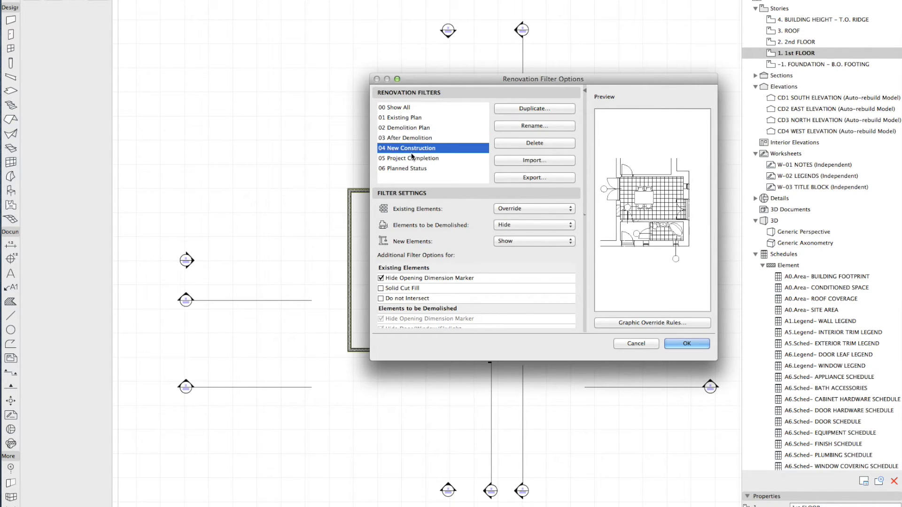
click(412, 158)
click(410, 168)
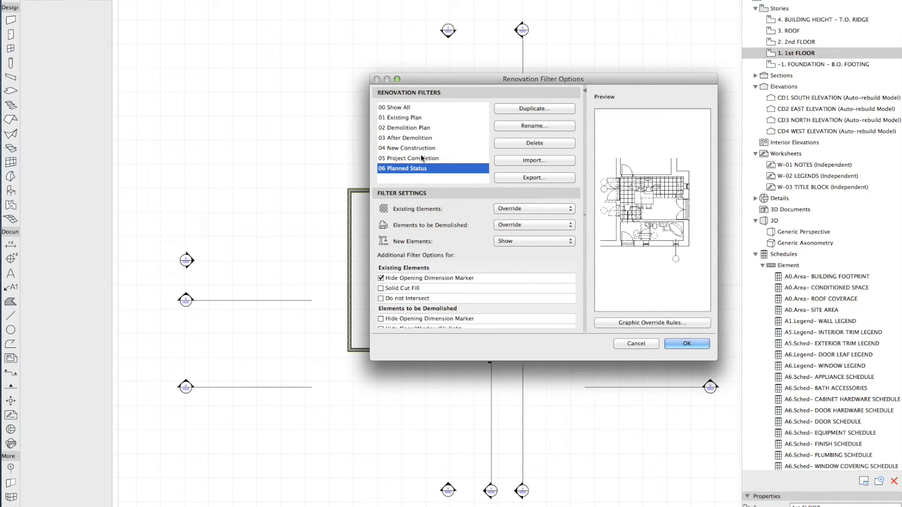
Compare the 02 Demolition Plan and 06 Planned Status filters, then apply 02 Demolition Plan to the floor plan
click(416, 129)
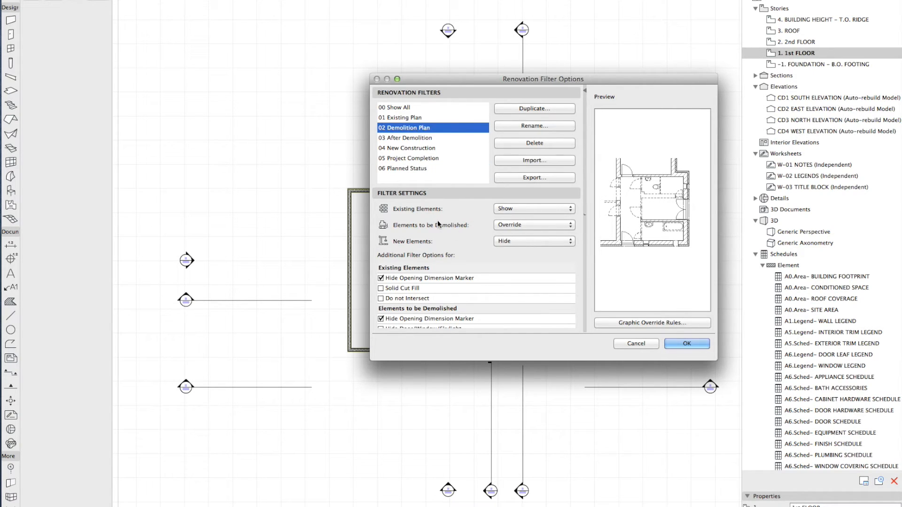
click(411, 169)
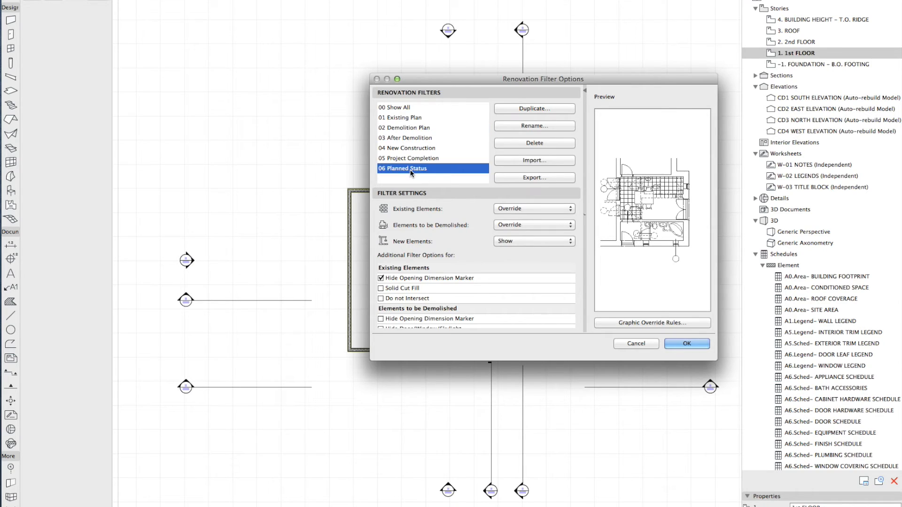
click(408, 127)
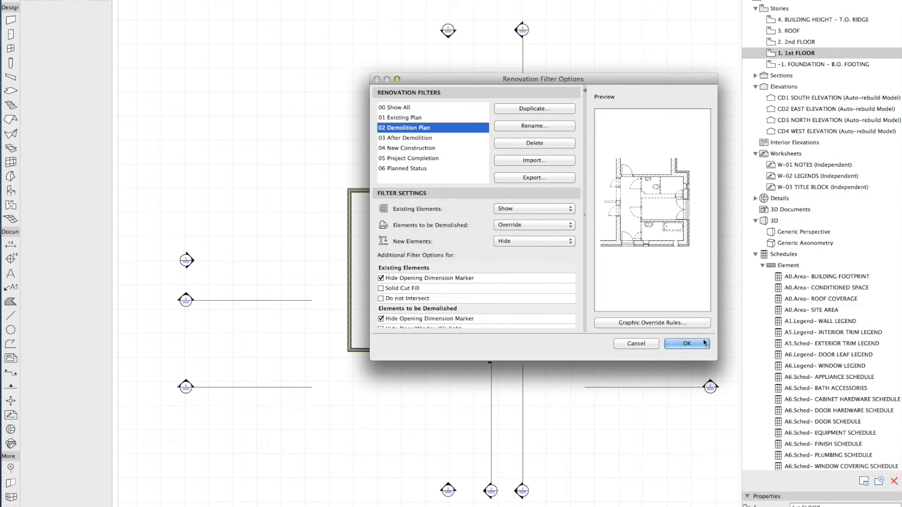
click(693, 344)
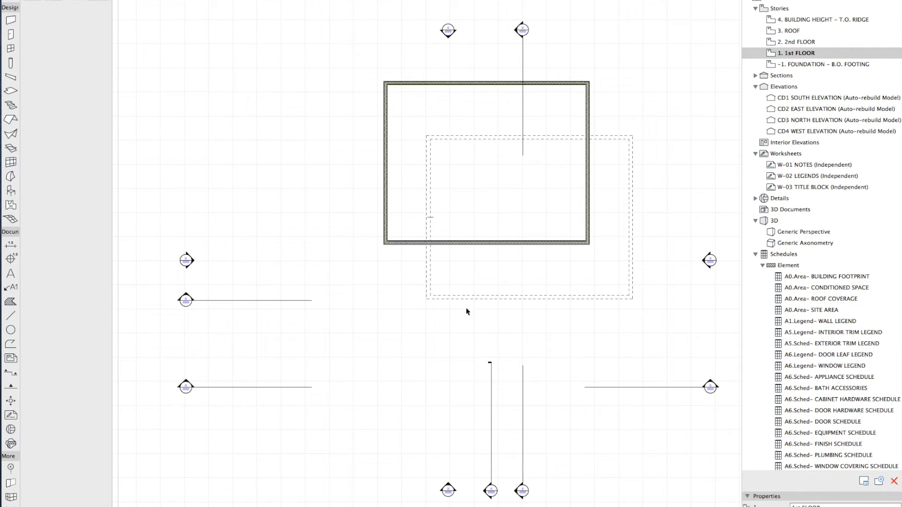
Select a demolished wall and an existing wall for comparison, and switch the plan through the 03 After Demolition and 04 New Construction filters
click(467, 136)
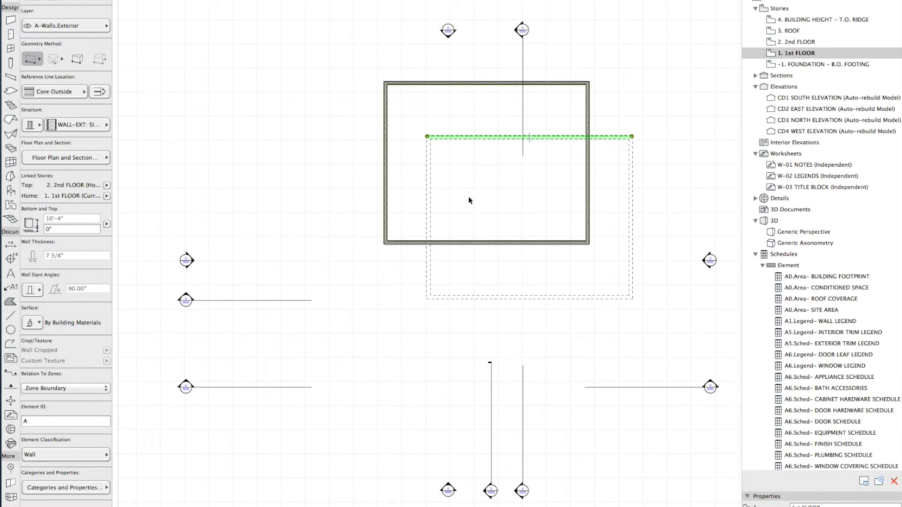
click(418, 83)
scroll(416, 85, up, 3)
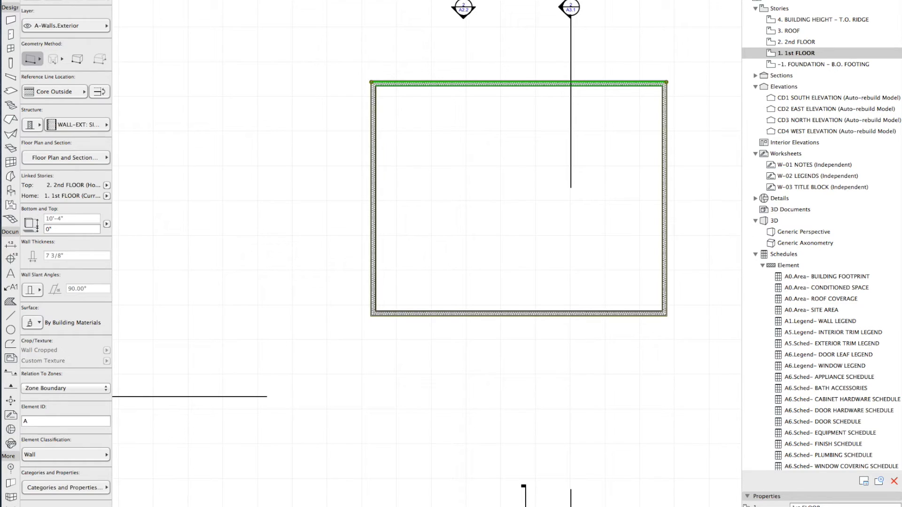
key(super+z)
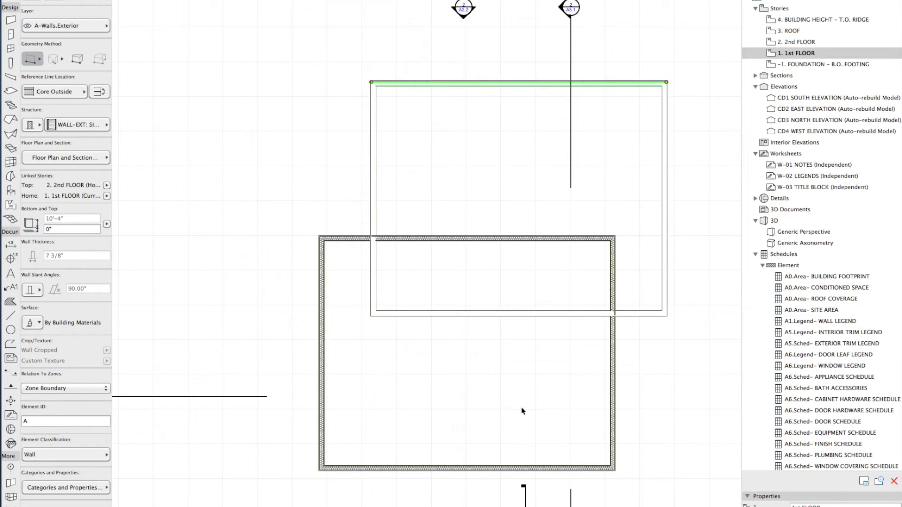
Examine how the existing walls intersect the new walls at their crossings under the 04 New Construction filter
scroll(389, 259, up, 3)
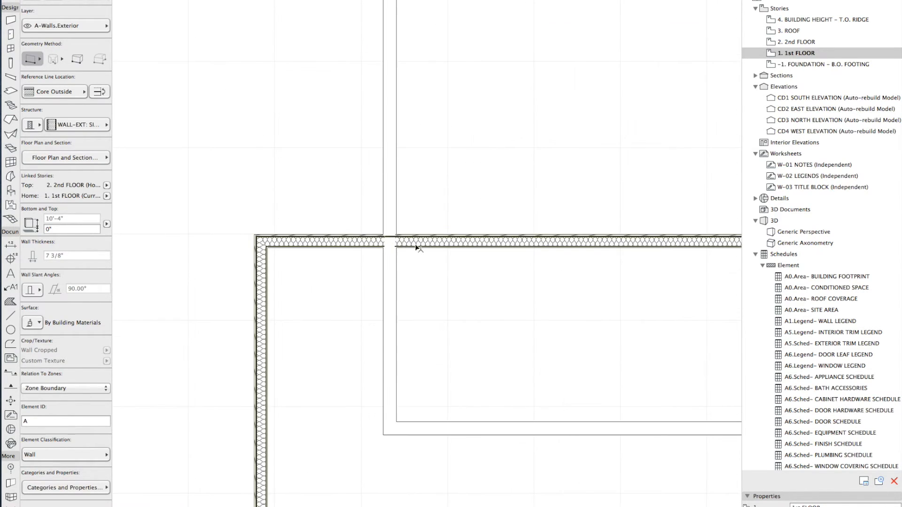
scroll(406, 245, down, 5)
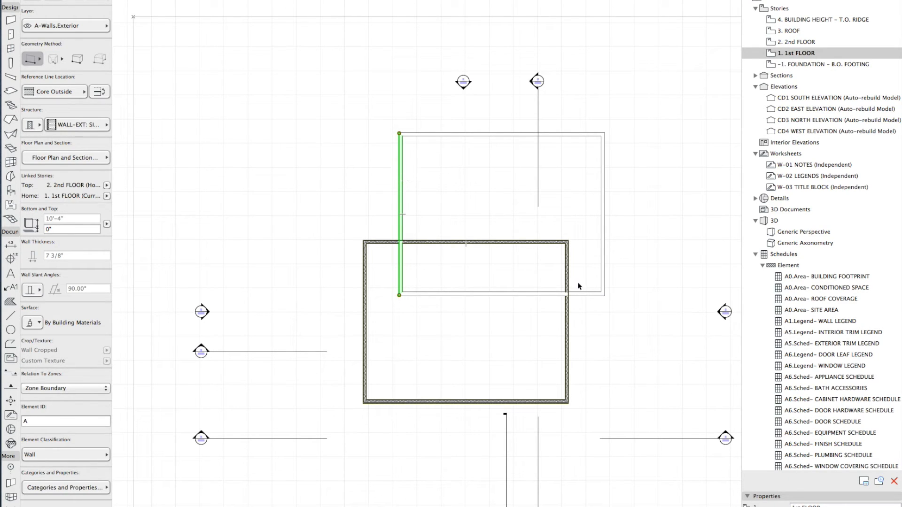
scroll(569, 303, up, 4)
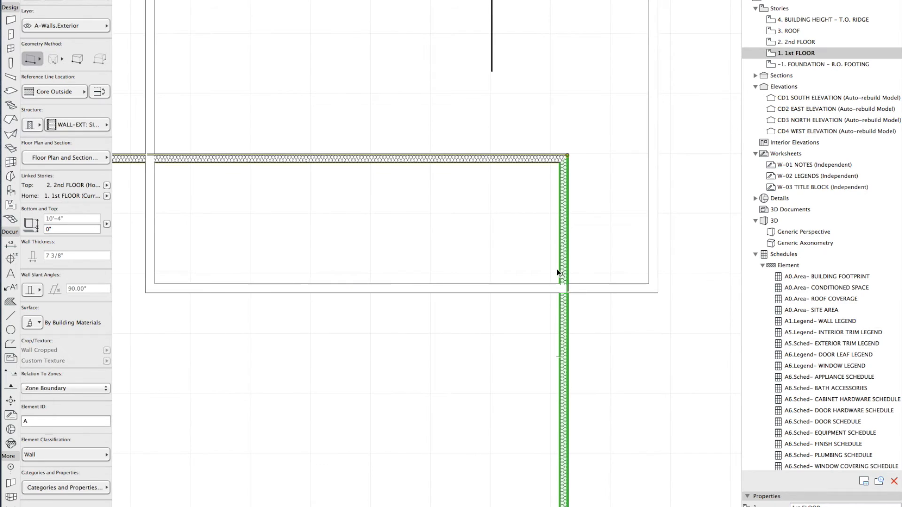
scroll(576, 283, up, 4)
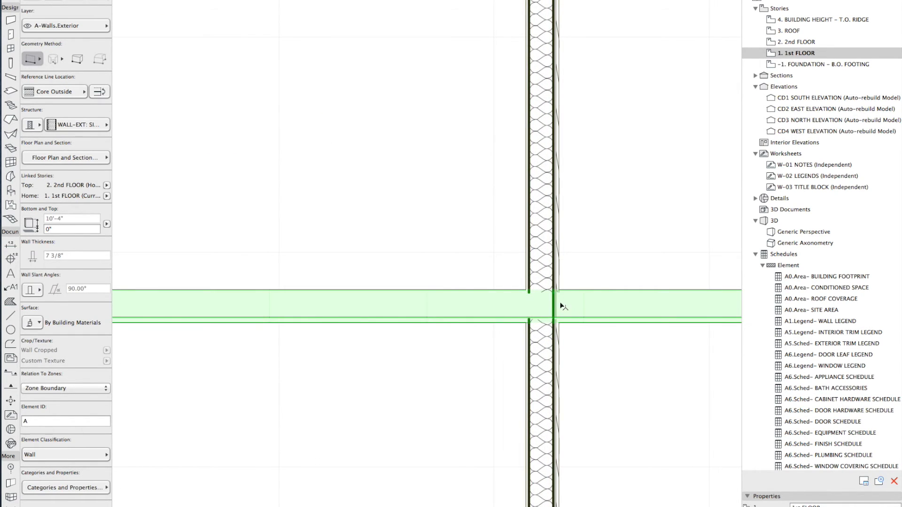
scroll(585, 268, down, 3)
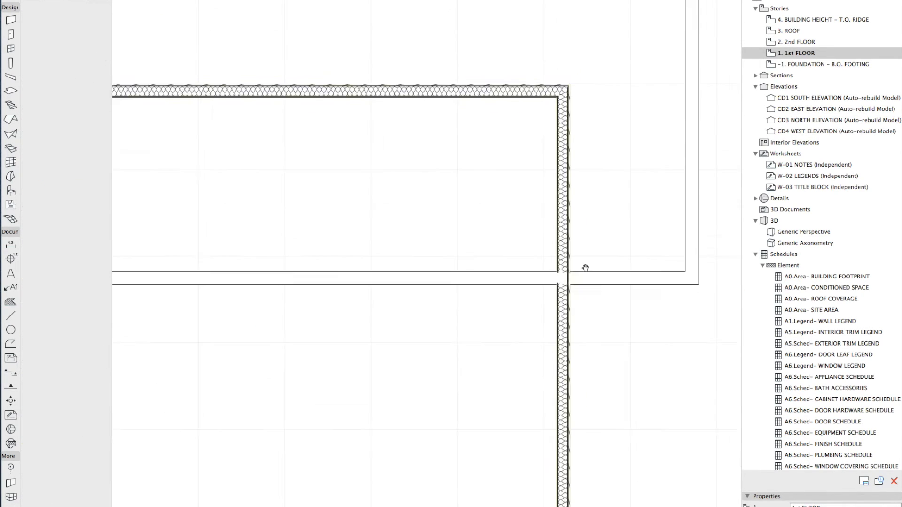
click(563, 237)
scroll(530, 265, down, 2)
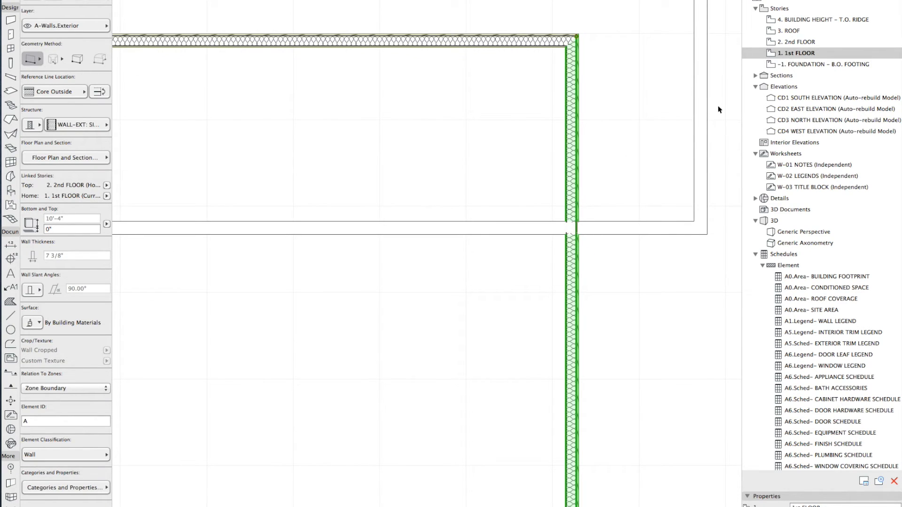
middle_drag(640, 150, 613, 120)
key(Escape)
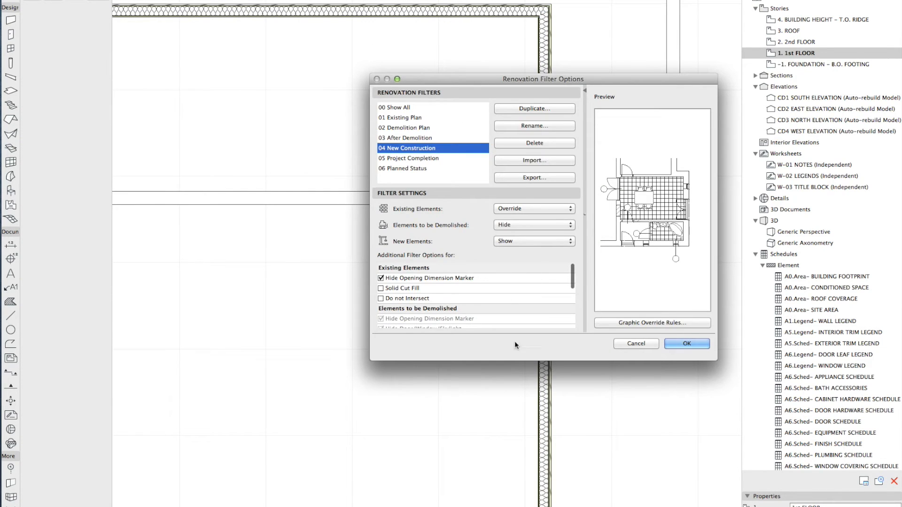
Enlarge the renovation filter options and enable Do not Intersect for existing elements in the 00 Show All filter
drag(526, 362, 544, 506)
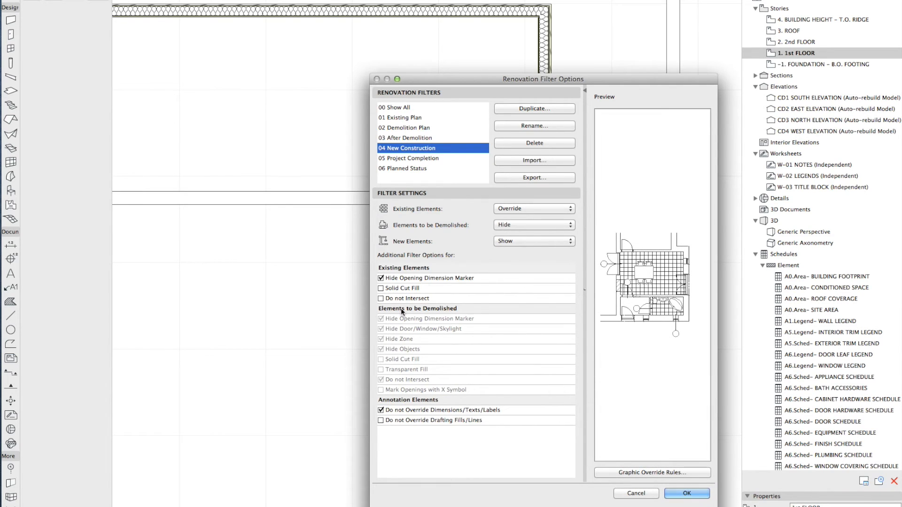
click(393, 107)
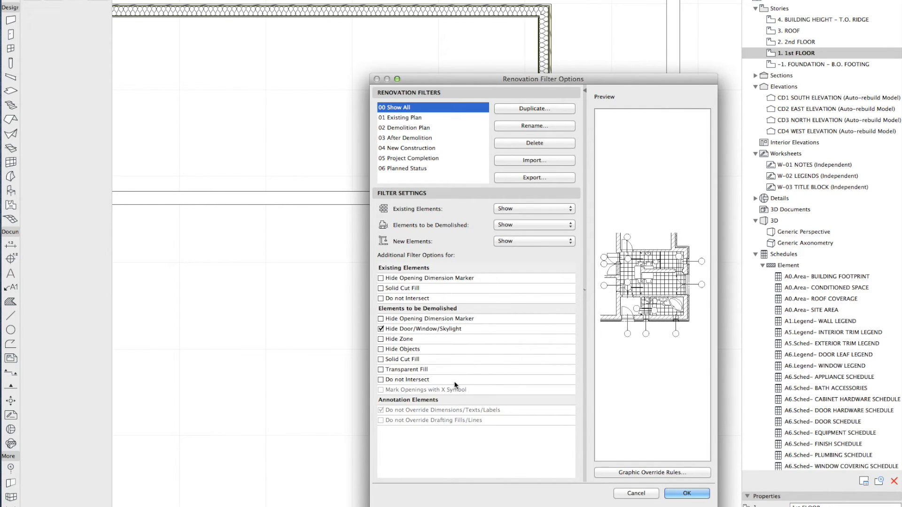
click(381, 298)
click(686, 493)
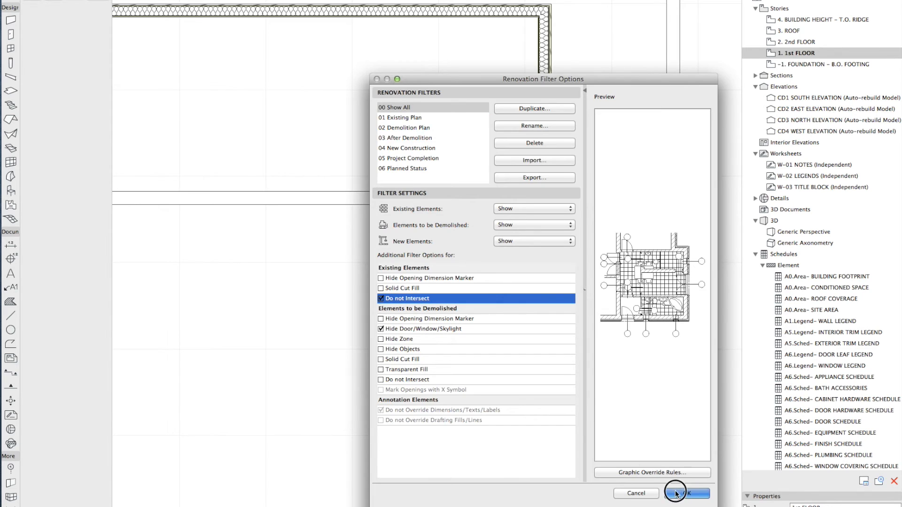
Inspect the crossings of the overlapping wall rectangles on the floor plan under the 00 Show All filter
scroll(564, 208, down, 2)
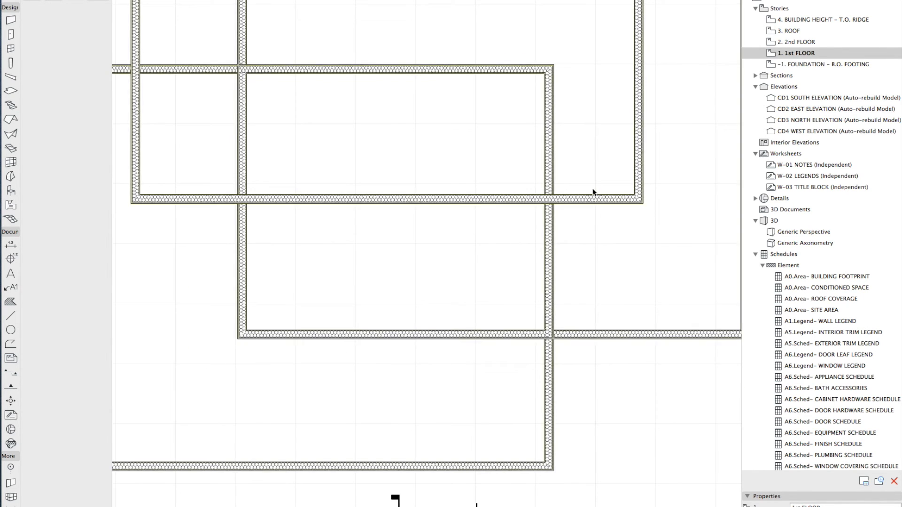
middle_drag(619, 104, 605, 194)
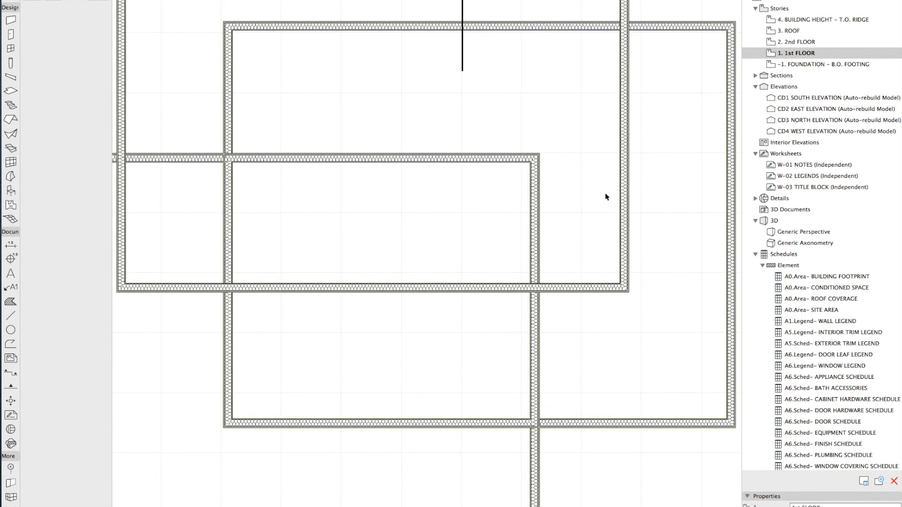
click(630, 273)
click(538, 316)
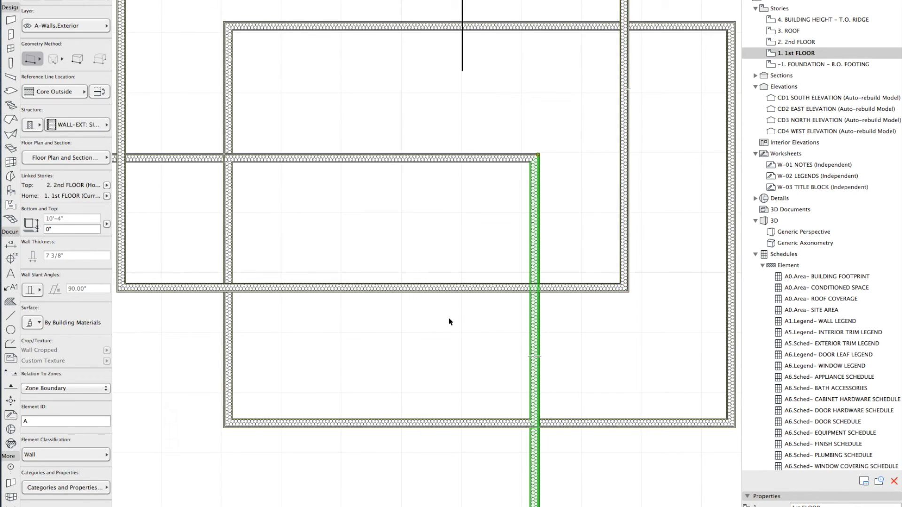
middle_drag(359, 305, 465, 306)
middle_drag(436, 265, 366, 275)
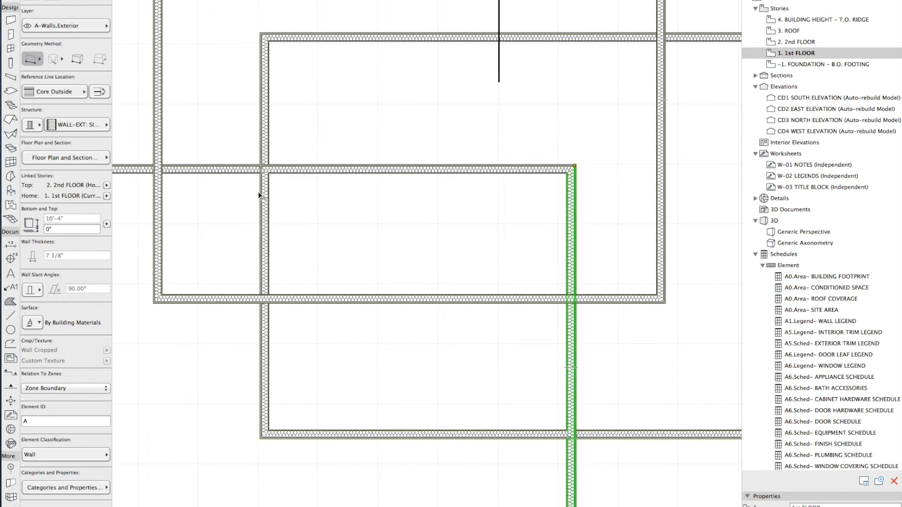
click(594, 318)
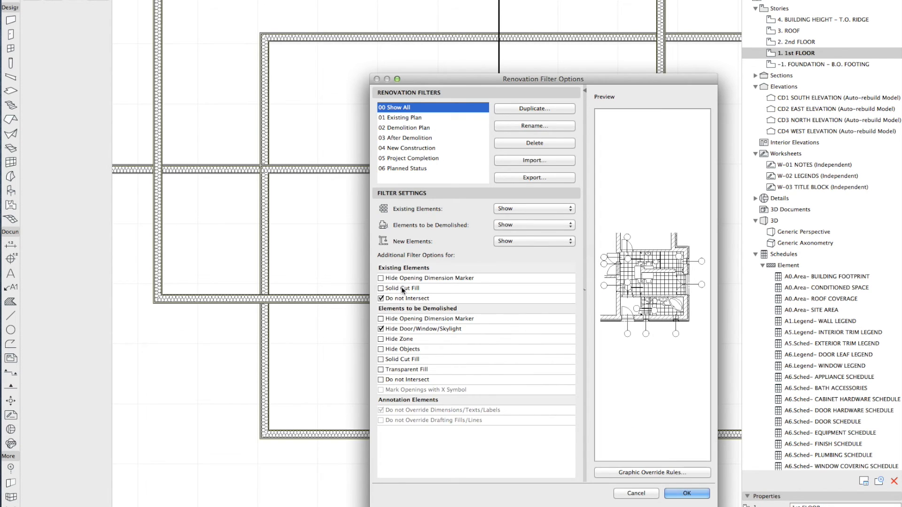
Compare the filter settings of 03 After Demolition, 00 Show All and 02 Demolition Plan
click(381, 299)
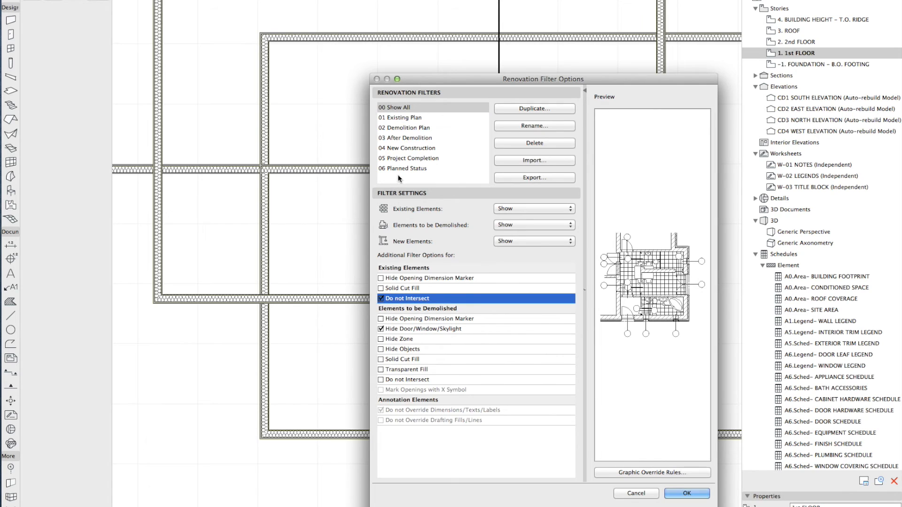
click(406, 138)
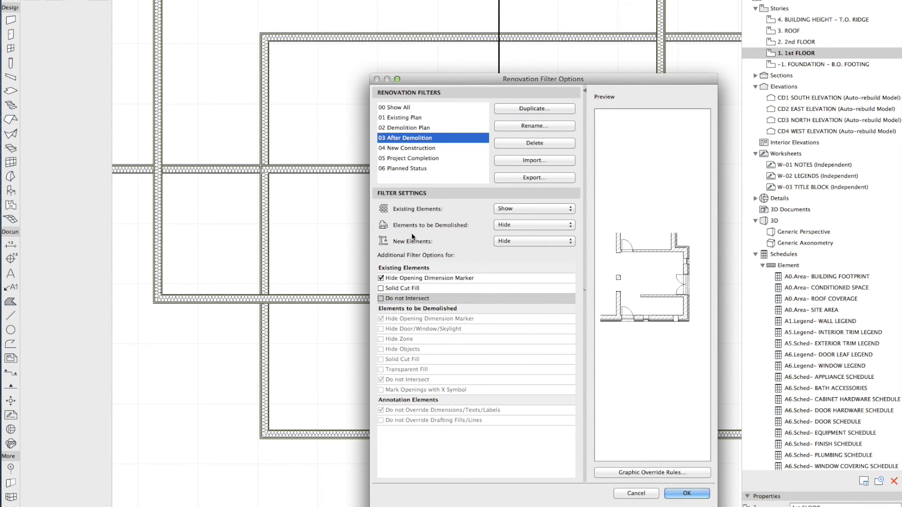
click(393, 108)
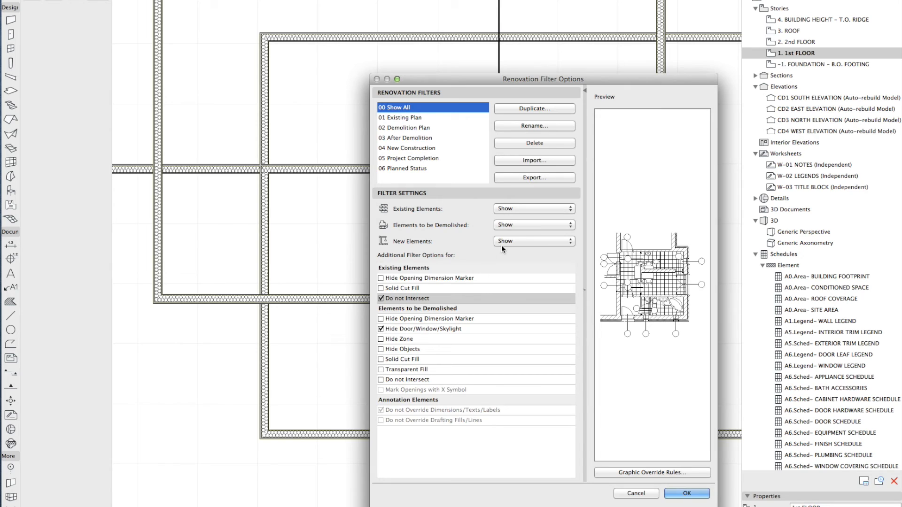
click(419, 127)
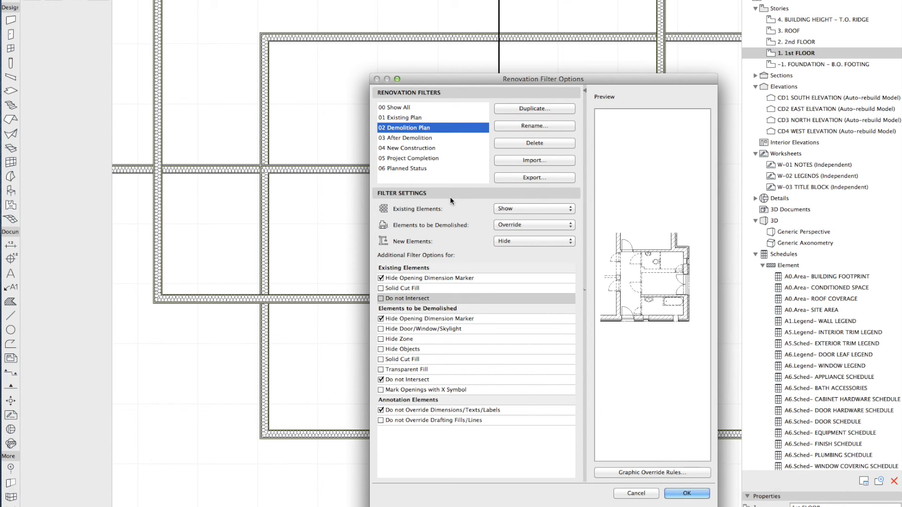
Review the graphic override rules for Existing Elements, Elements to be Demolished and New Elements, including their criteria and override styles
click(624, 473)
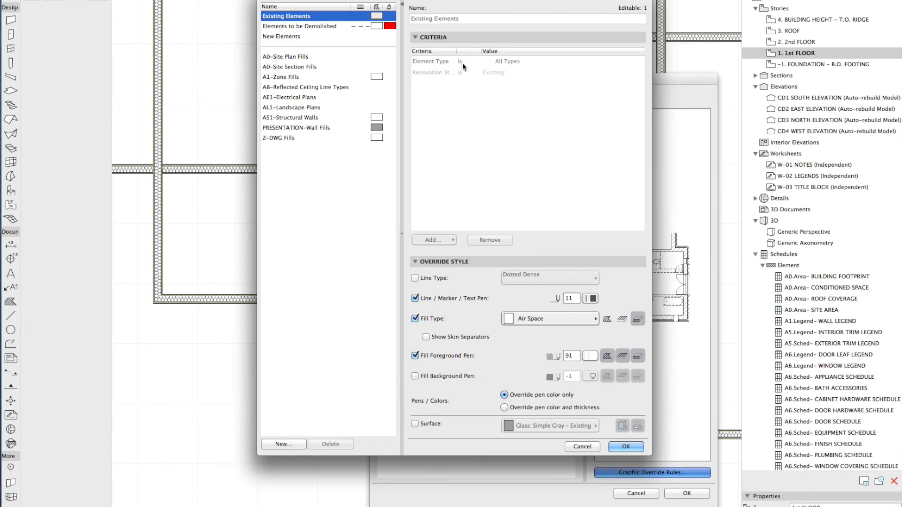
click(283, 27)
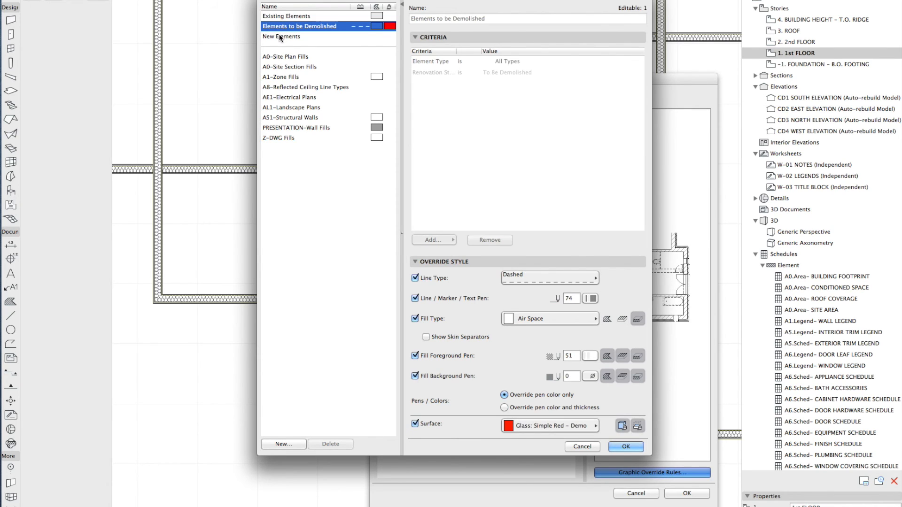
click(282, 37)
click(284, 16)
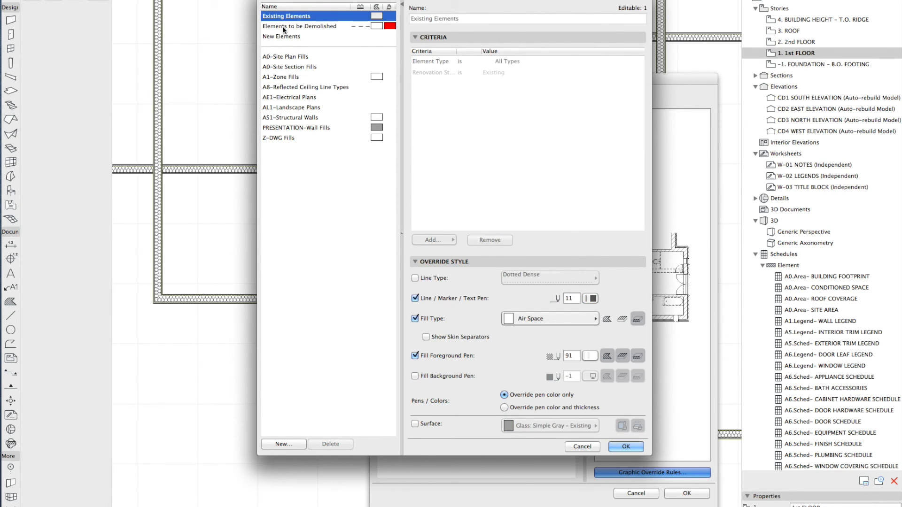
click(284, 26)
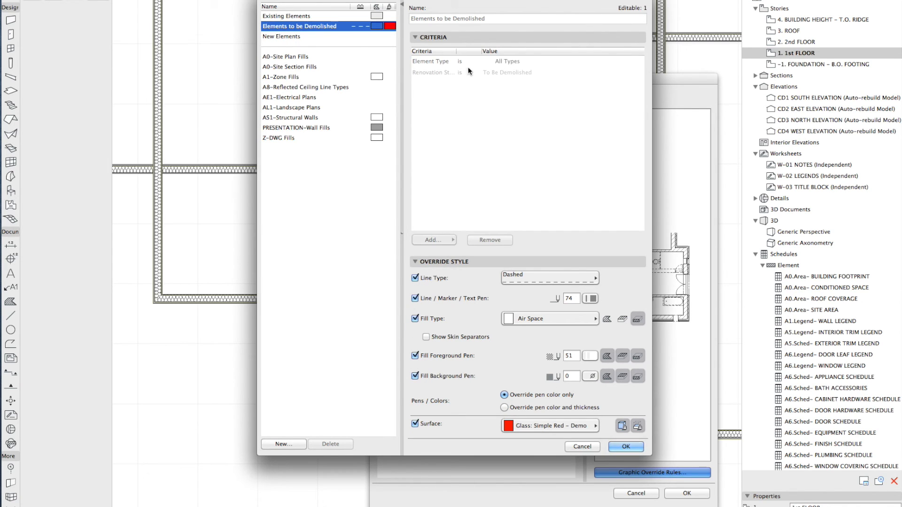
click(301, 37)
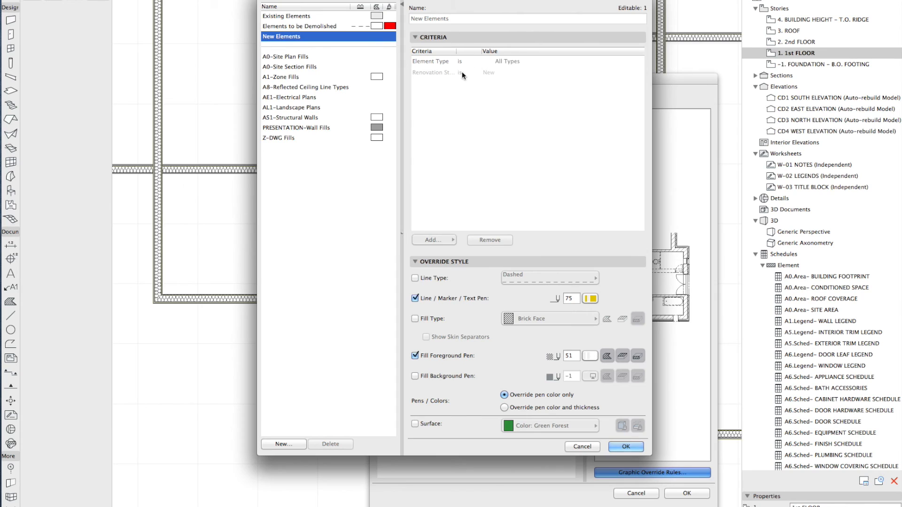
click(354, 26)
click(331, 16)
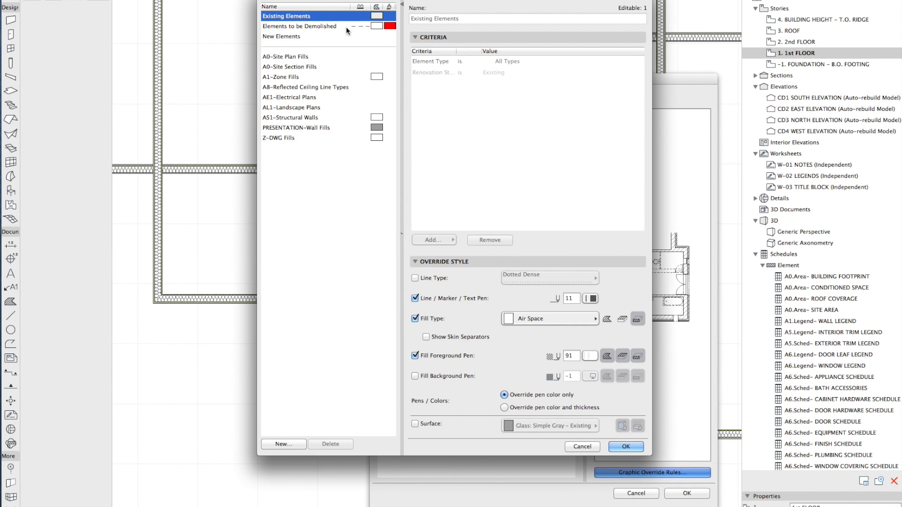
click(623, 447)
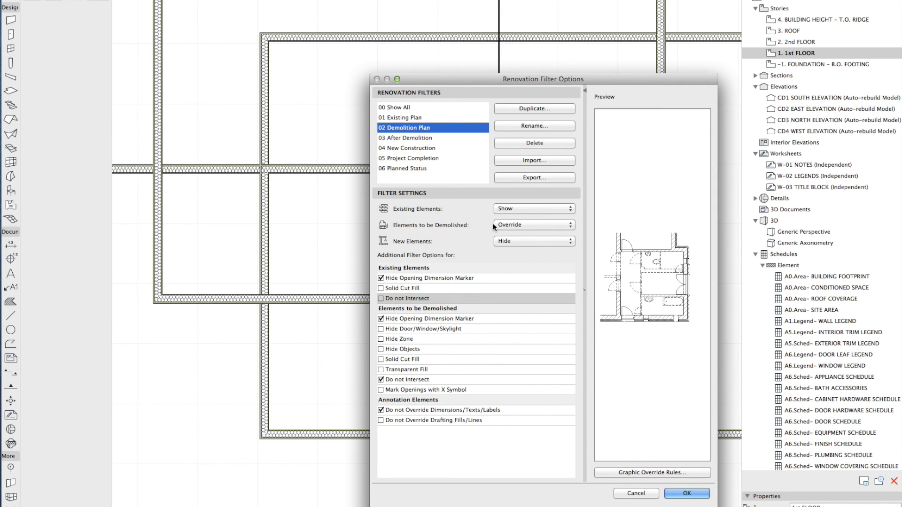
Accept the renovation filter options with 02 Demolition Plan applied to the 1st floor plan
click(697, 496)
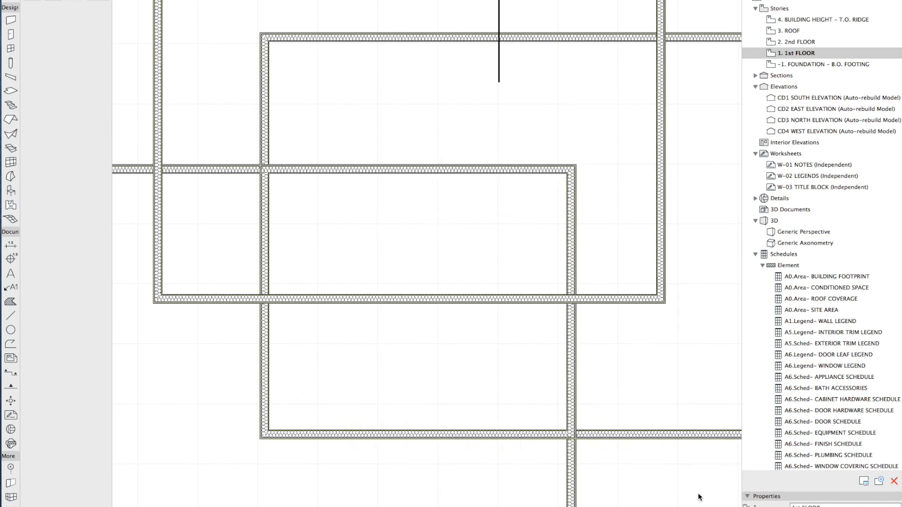
scroll(530, 380, down, 5)
middle_drag(531, 379, 517, 378)
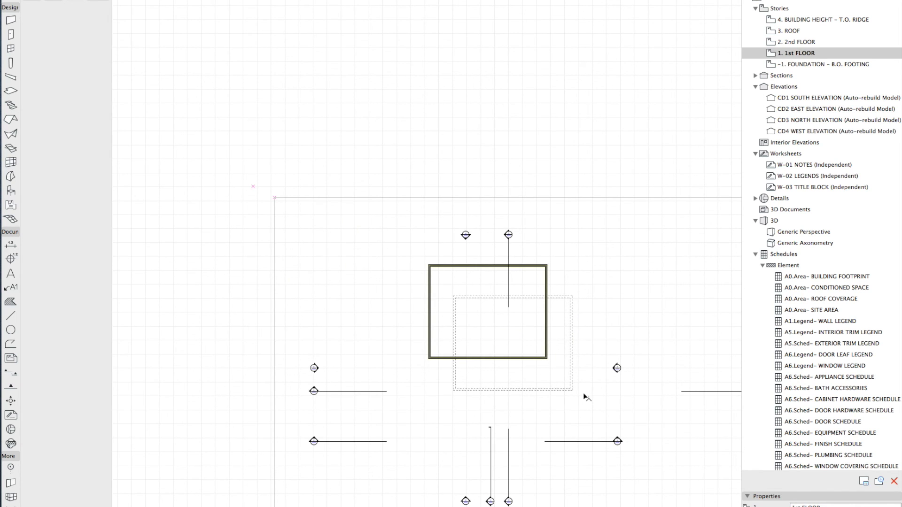
Open the generic 3D perspective and display the walls with the 02 Demolition Plan filter
key(F3)
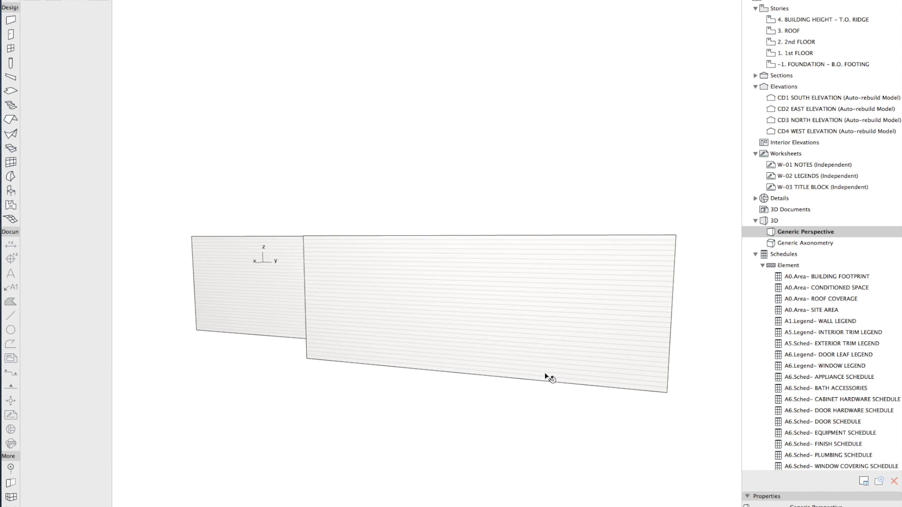
shift+middle_drag(468, 326, 587, 369)
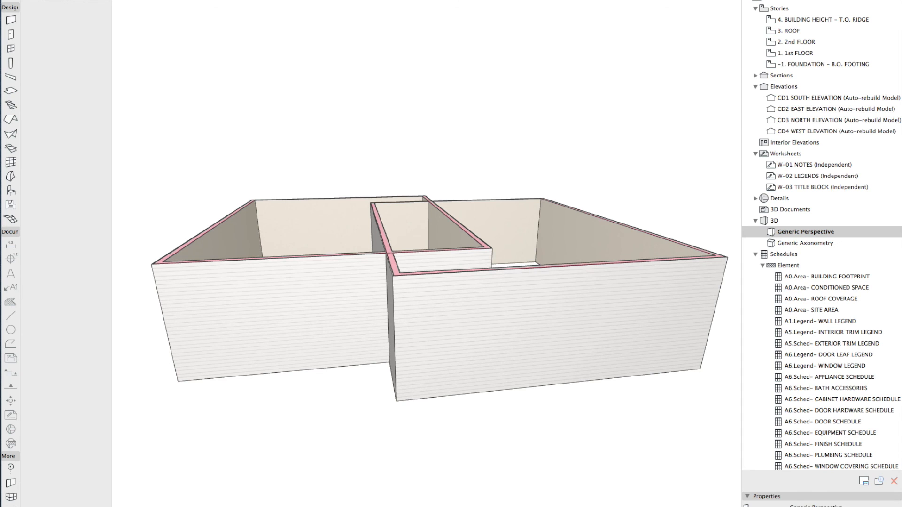
shift+middle_drag(669, 491, 503, 363)
shift+middle_drag(335, 357, 596, 357)
Examine an existing wall and the red demolished walls from several sides in the 3D perspective
click(599, 347)
click(546, 279)
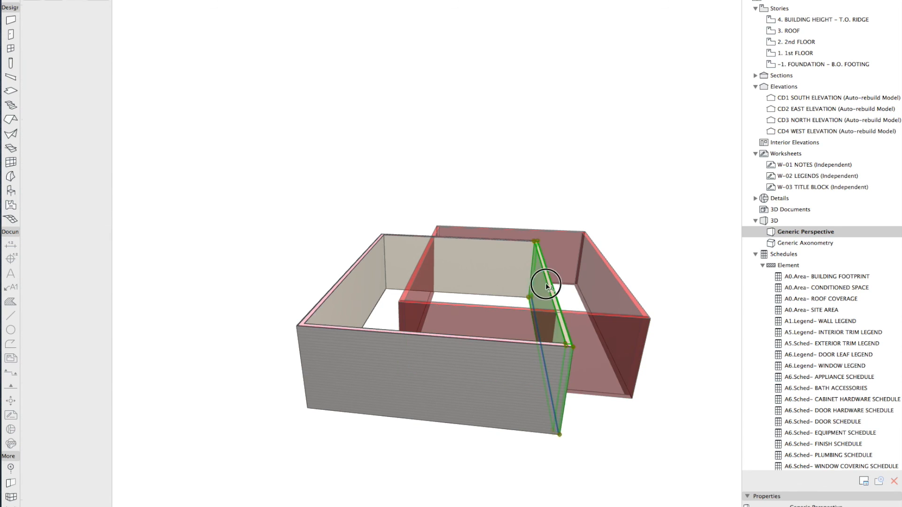
shift+middle_drag(549, 364, 507, 342)
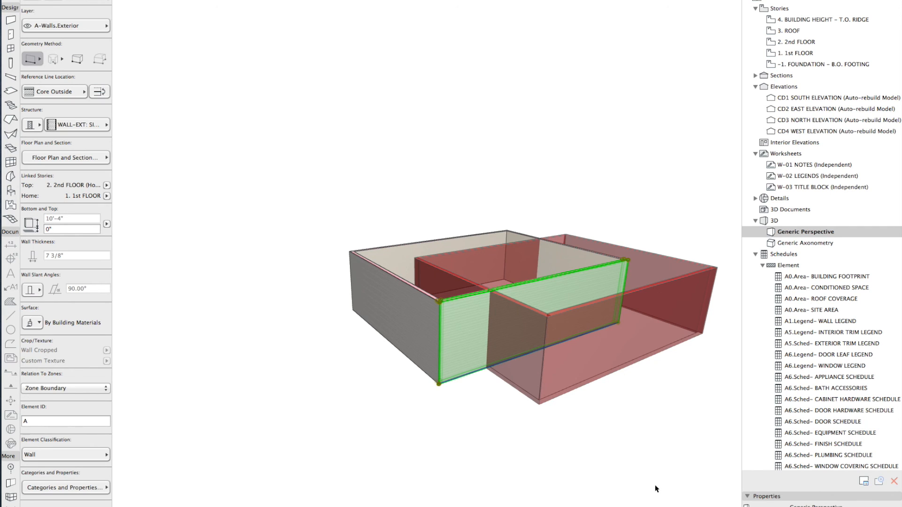
shift+middle_drag(484, 374, 471, 402)
key(Escape)
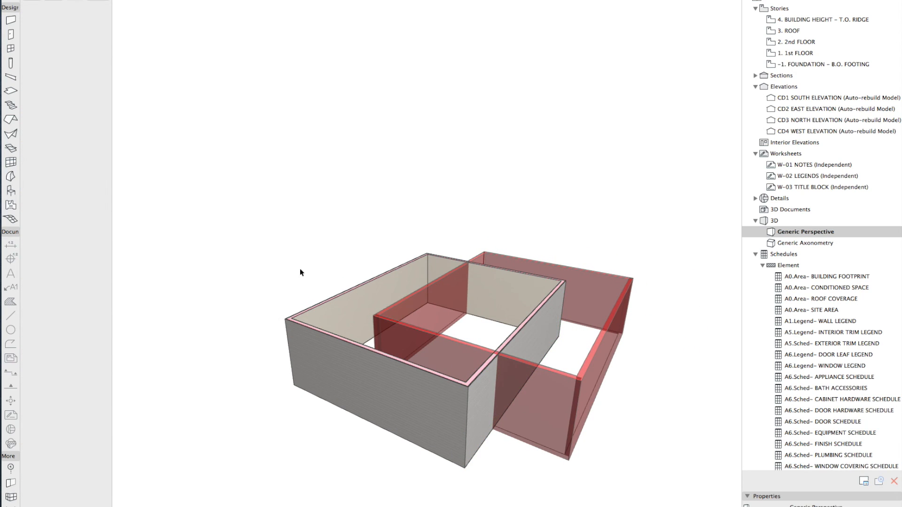